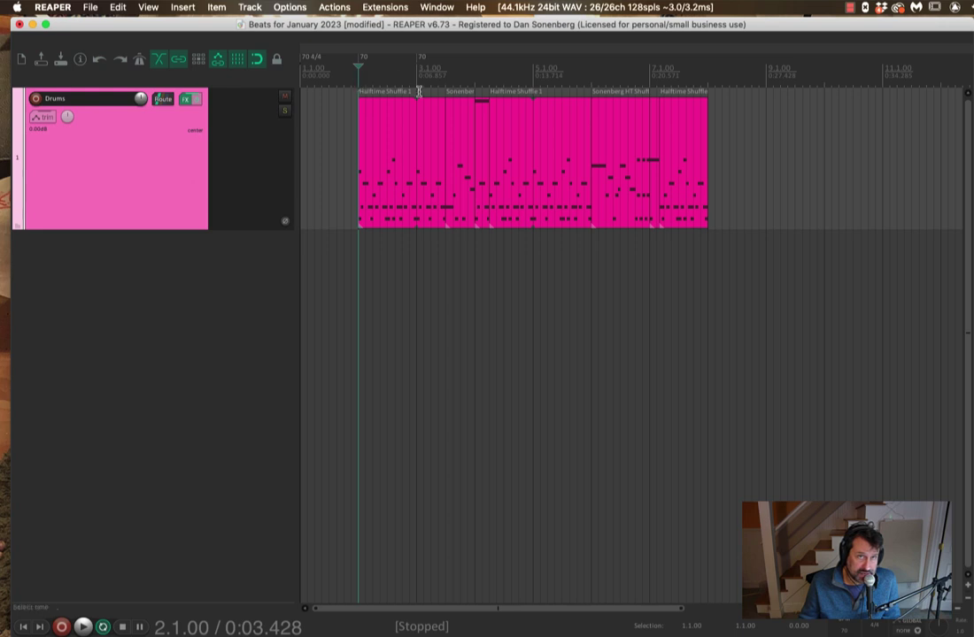
# Audition the beat, then save the project as 'Beats for January 2023' in the Music Theory 4 2023 folder.
pyautogui.press('space')
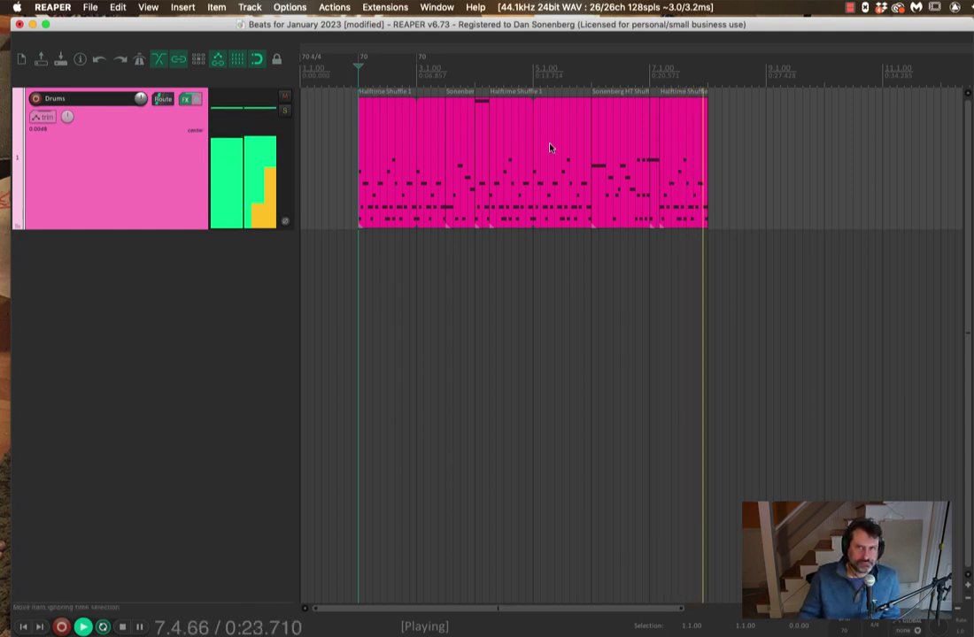
pyautogui.press('space')
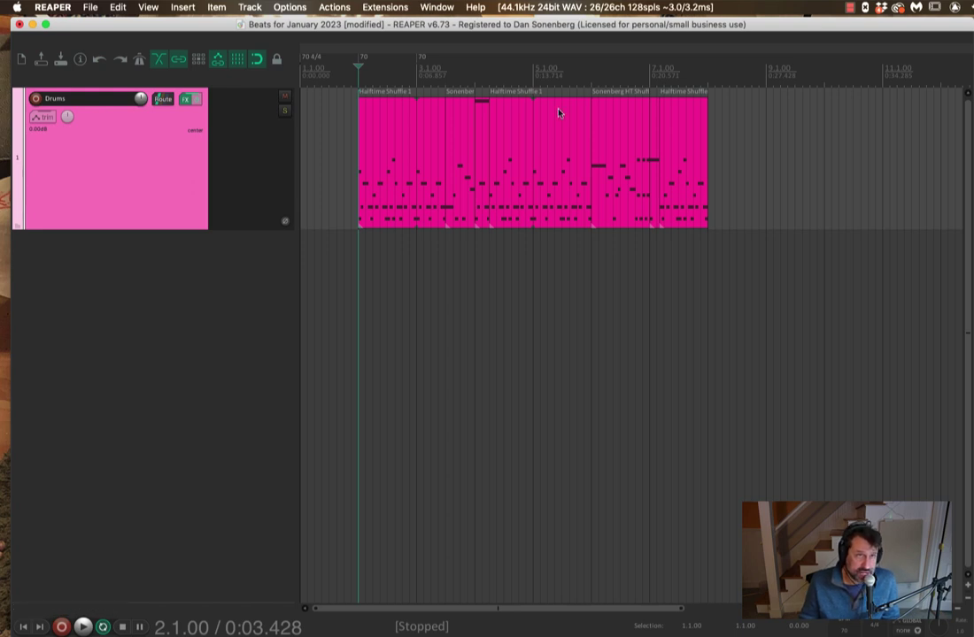
pyautogui.click(86, 9)
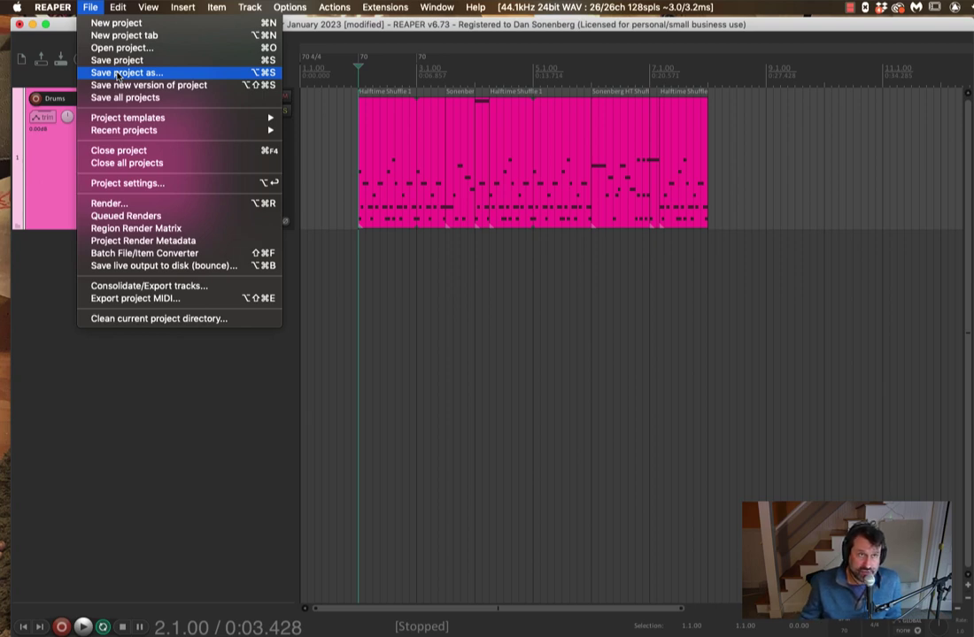
pyautogui.click(119, 73)
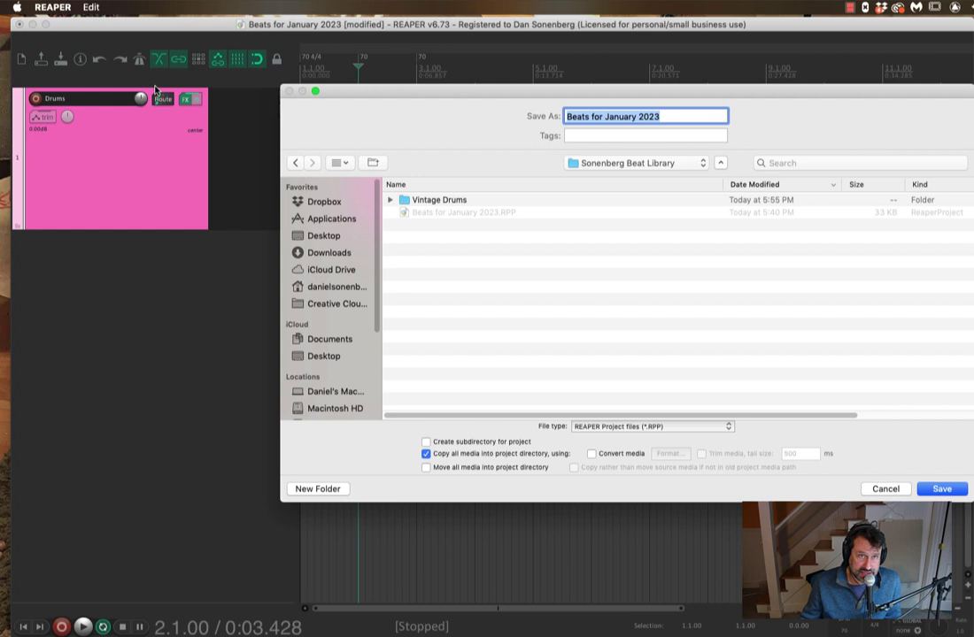
pyautogui.click(624, 163)
pyautogui.click(630, 178)
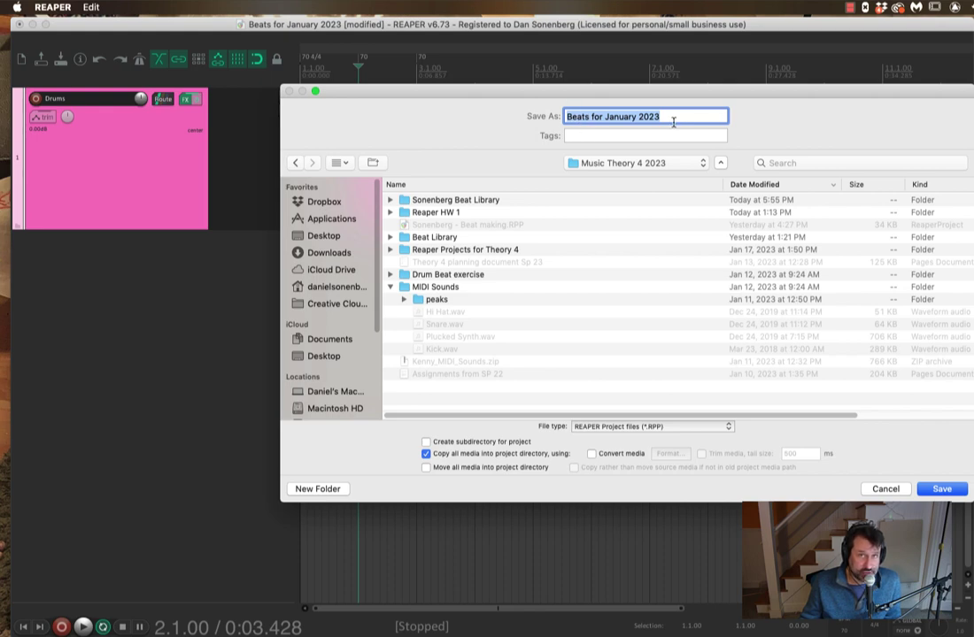
pyautogui.click(941, 489)
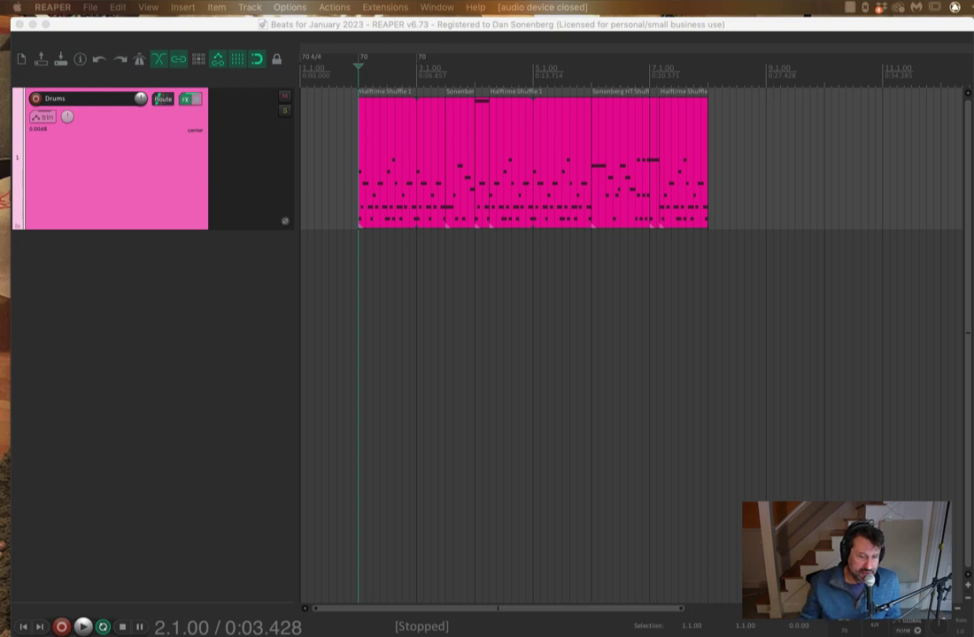
# Enlarge the Sonenberg Beat Library Finder window and select Beats for January 2023.RPP.
pyautogui.press('super+Tab')
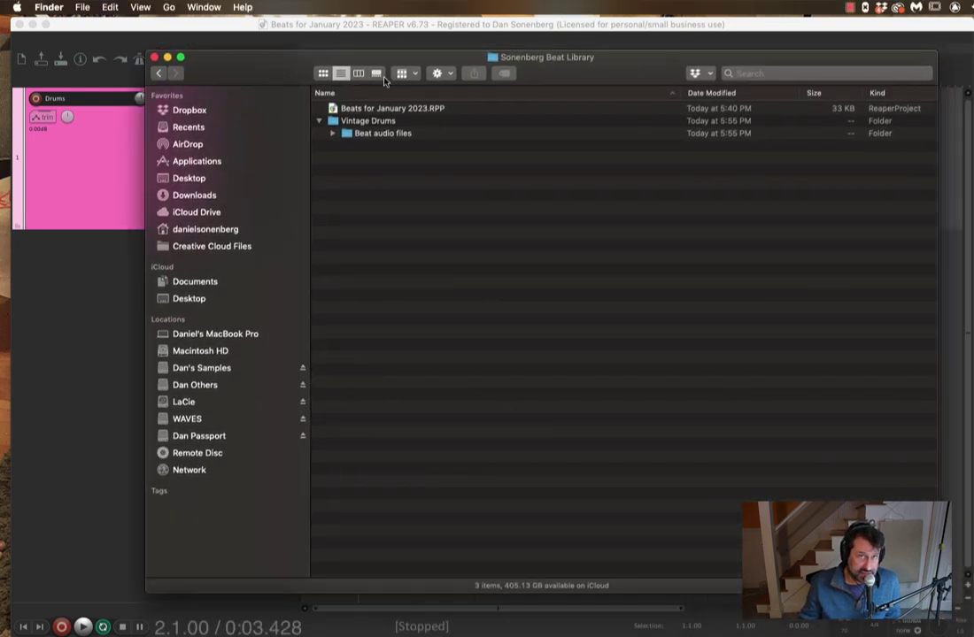
pyautogui.doubleClick(455, 56)
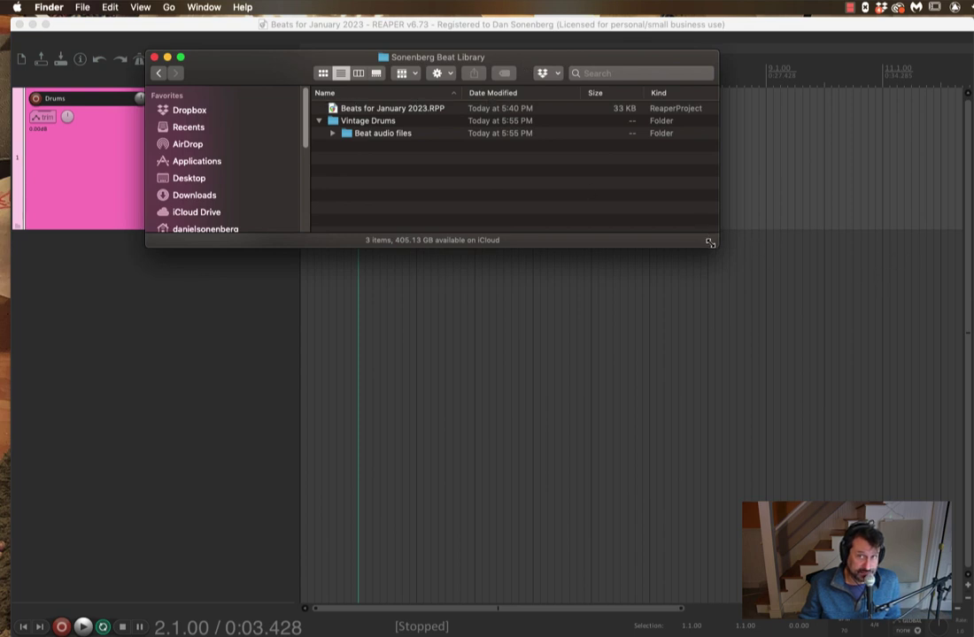
pyautogui.moveTo(709, 242); pyautogui.dragTo(973, 598)
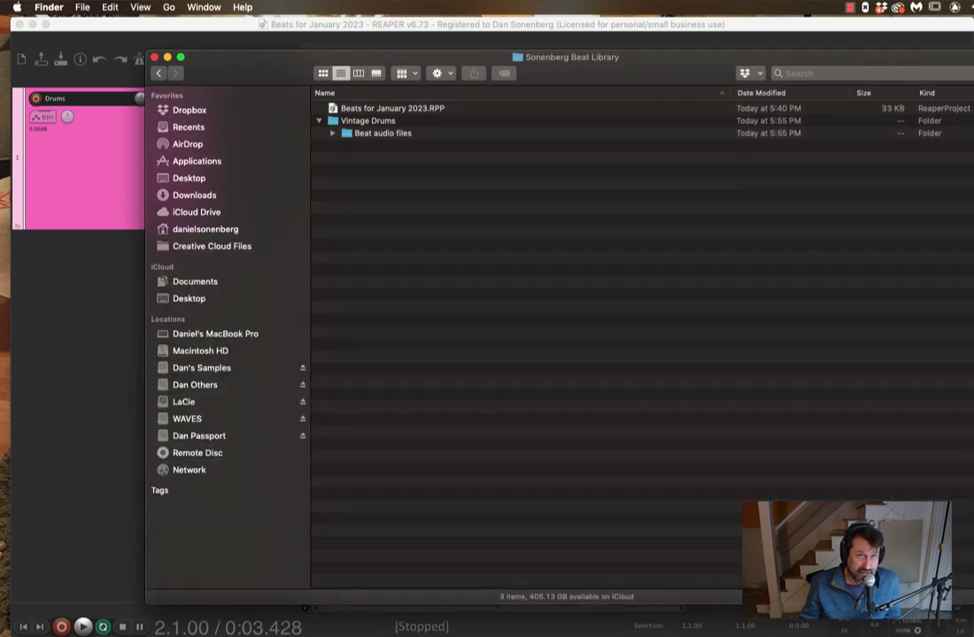
pyautogui.click(378, 109)
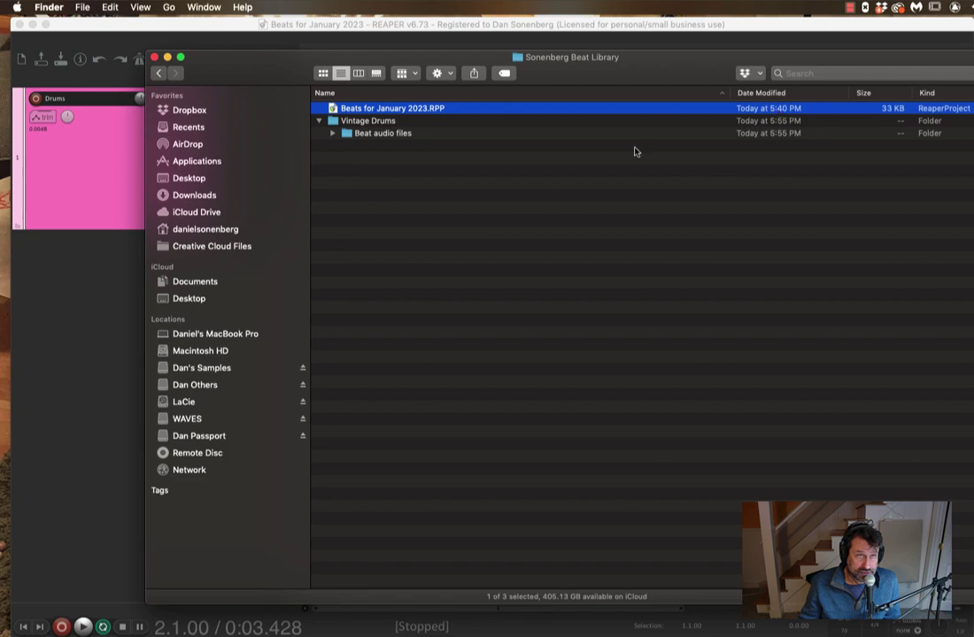
# Close the current project in REAPER.
pyautogui.click(93, 290)
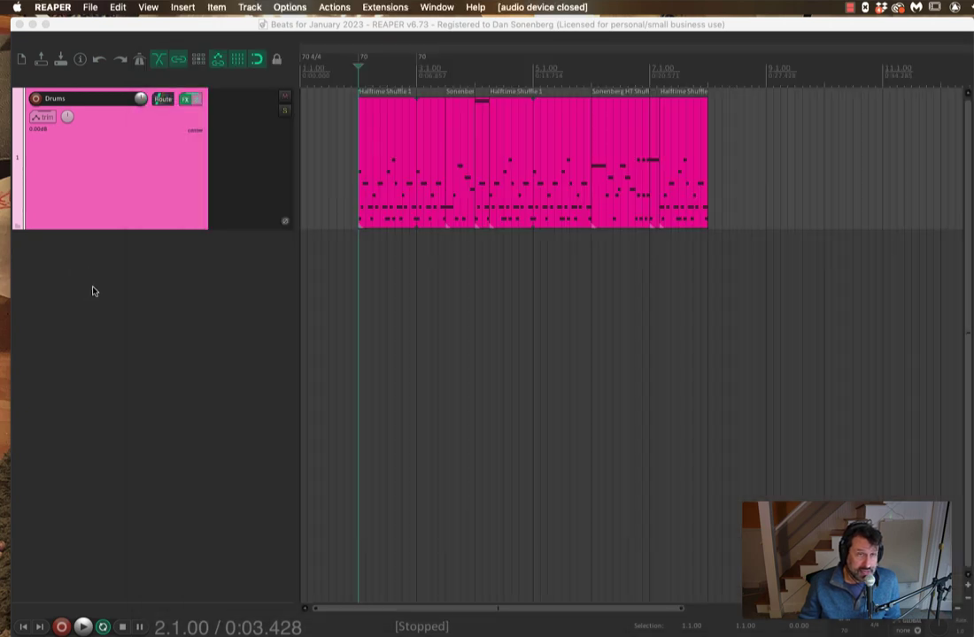
pyautogui.click(94, 9)
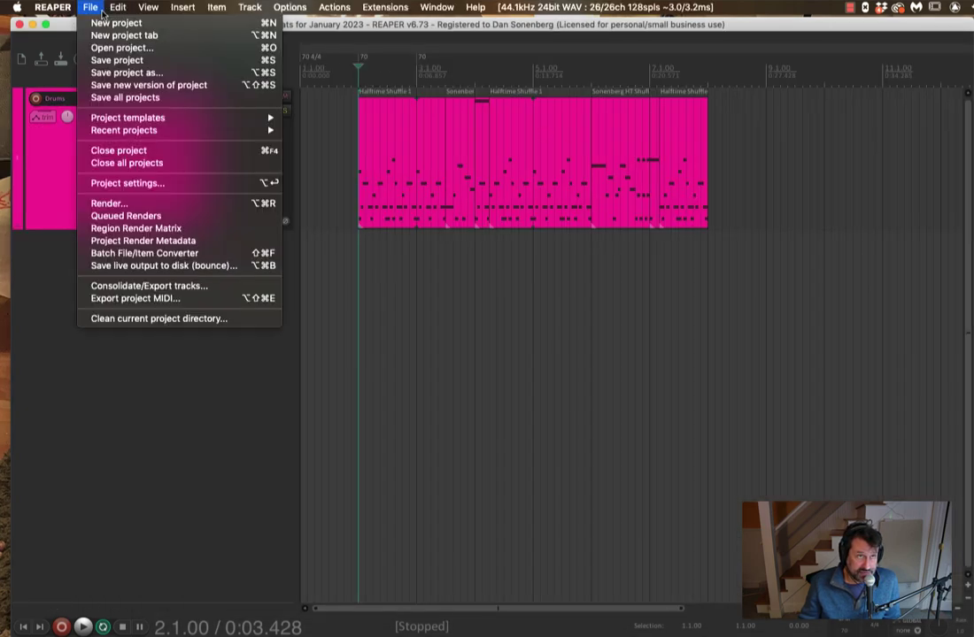
pyautogui.click(128, 153)
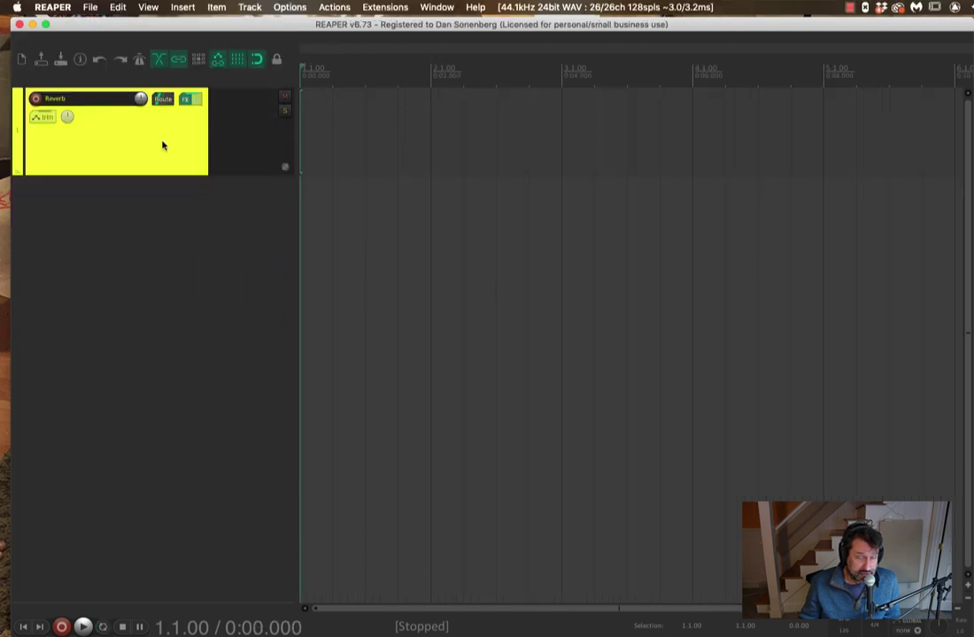
# Reopen Beats for January 2023.RPP from the Music Theory 4 2023 folder.
pyautogui.click(80, 11)
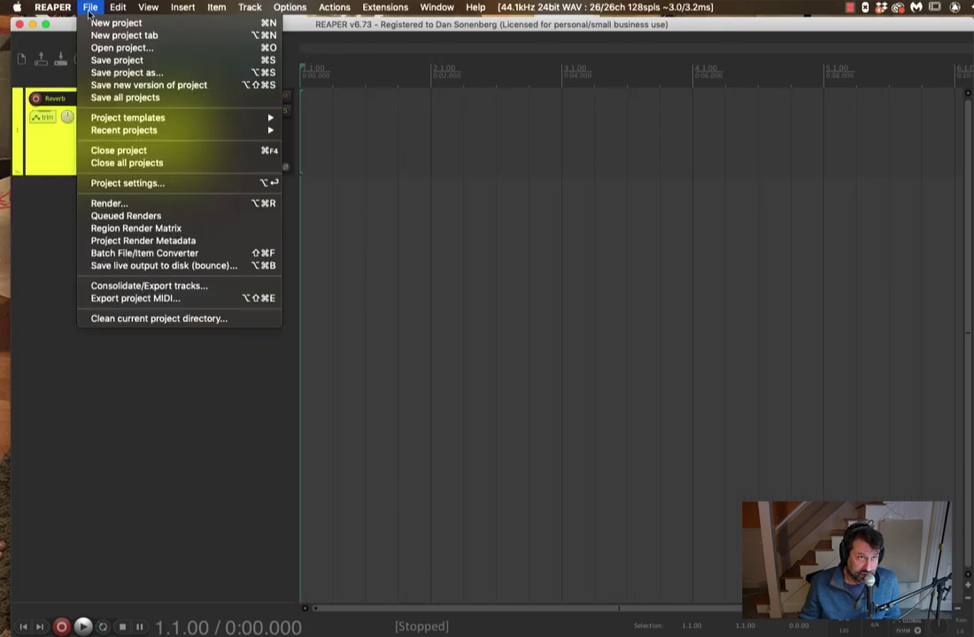
pyautogui.click(121, 48)
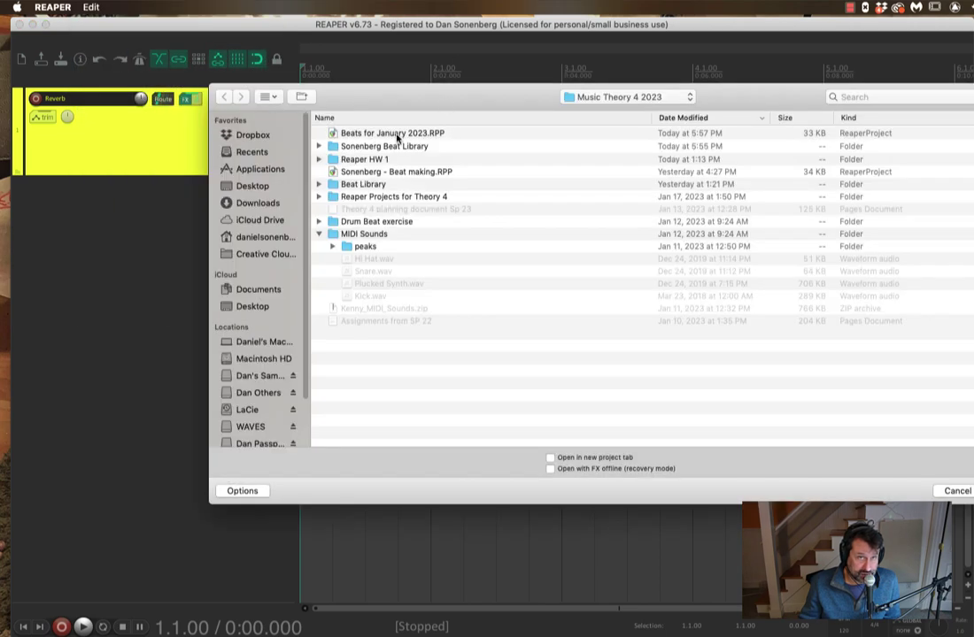
pyautogui.click(398, 133)
pyautogui.click(639, 98)
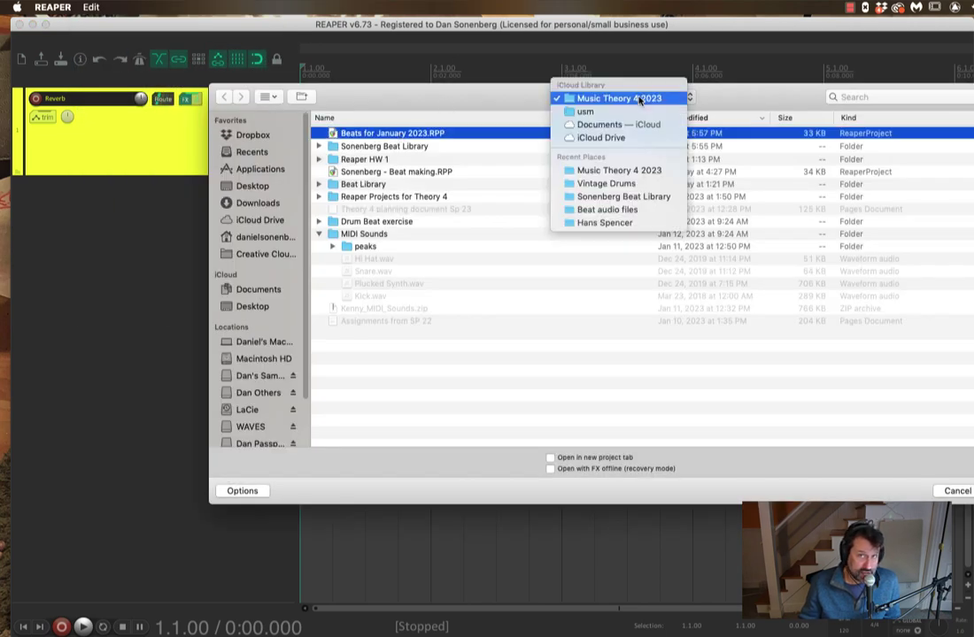
pyautogui.click(639, 99)
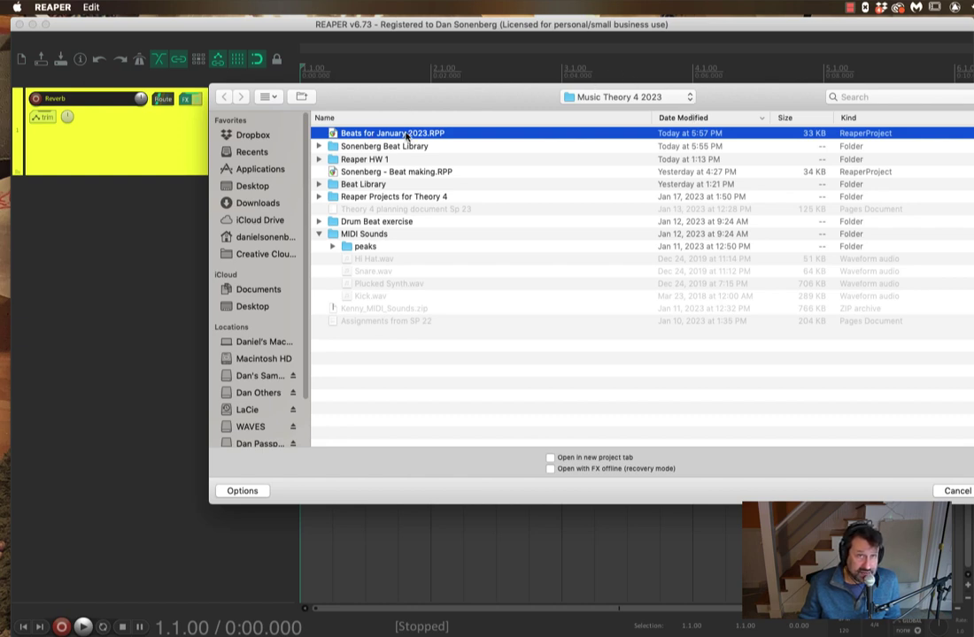
pyautogui.moveTo(709, 108); pyautogui.dragTo(554, 81)
pyautogui.click(858, 466)
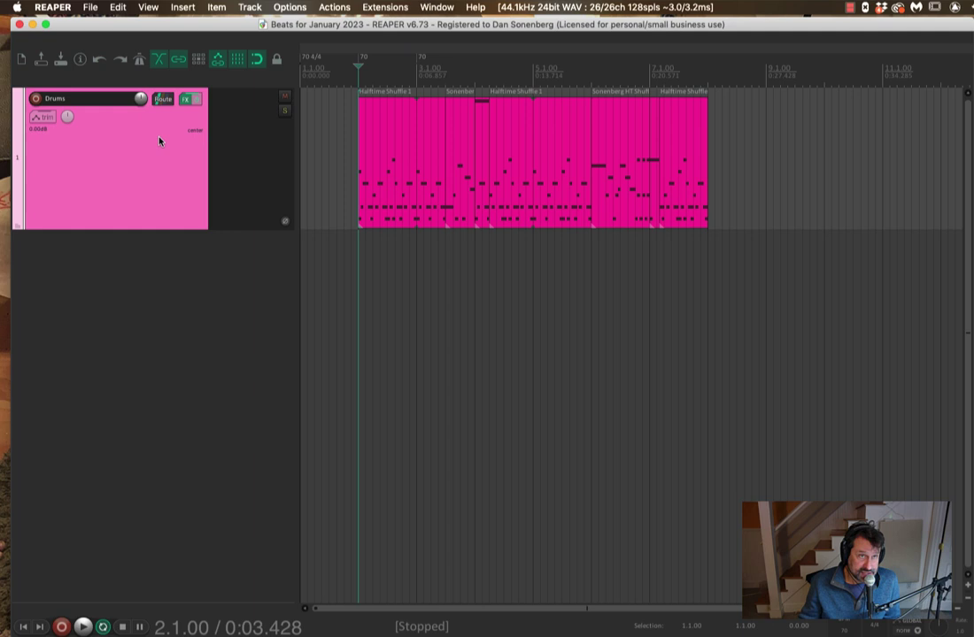
pyautogui.click(189, 100)
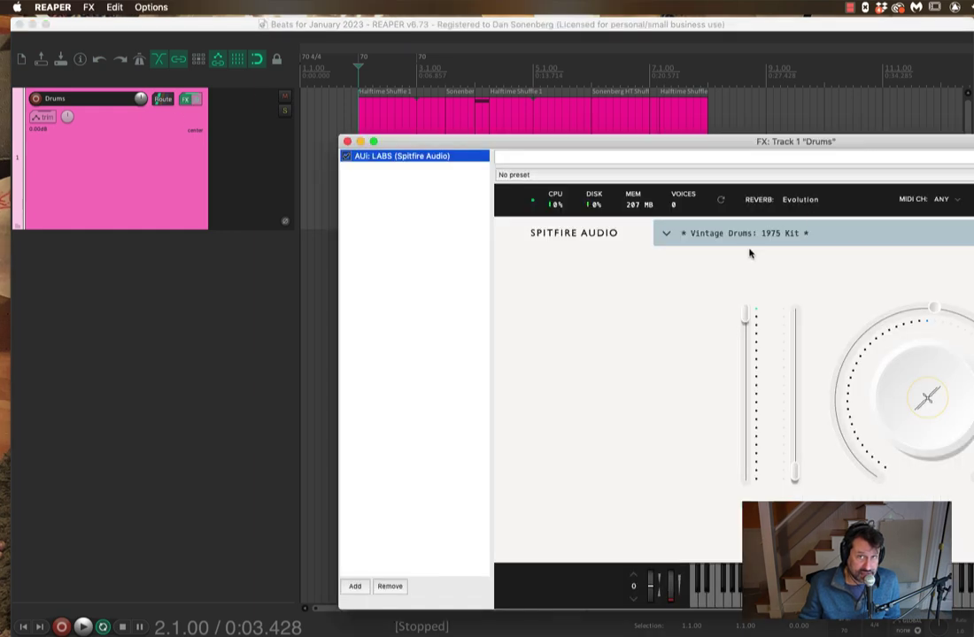
pyautogui.click(346, 142)
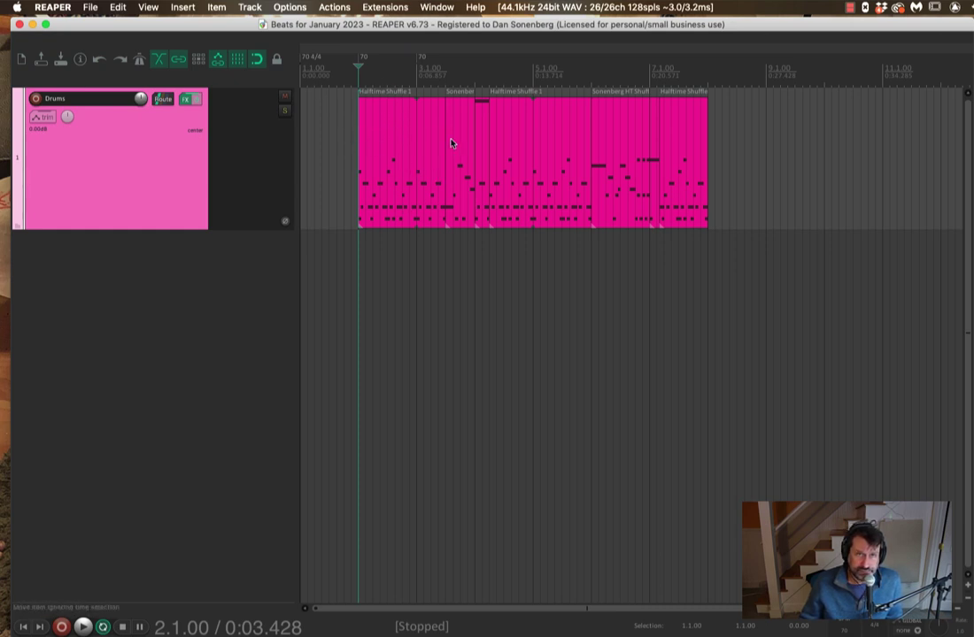
pyautogui.doubleClick(382, 130)
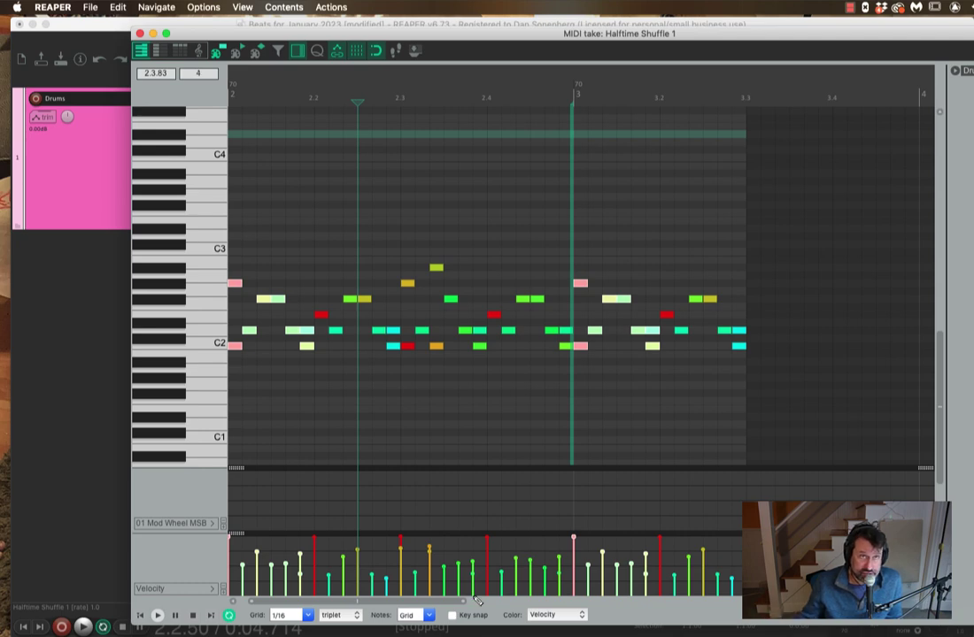
pyautogui.moveTo(537, 30); pyautogui.dragTo(470, 20)
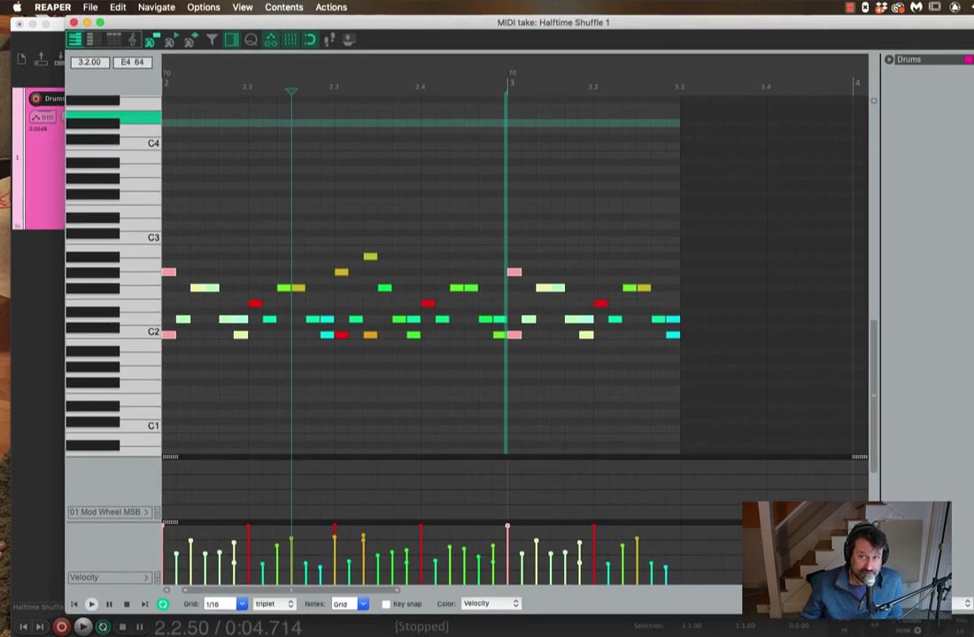
pyautogui.moveTo(973, 613); pyautogui.dragTo(916, 624)
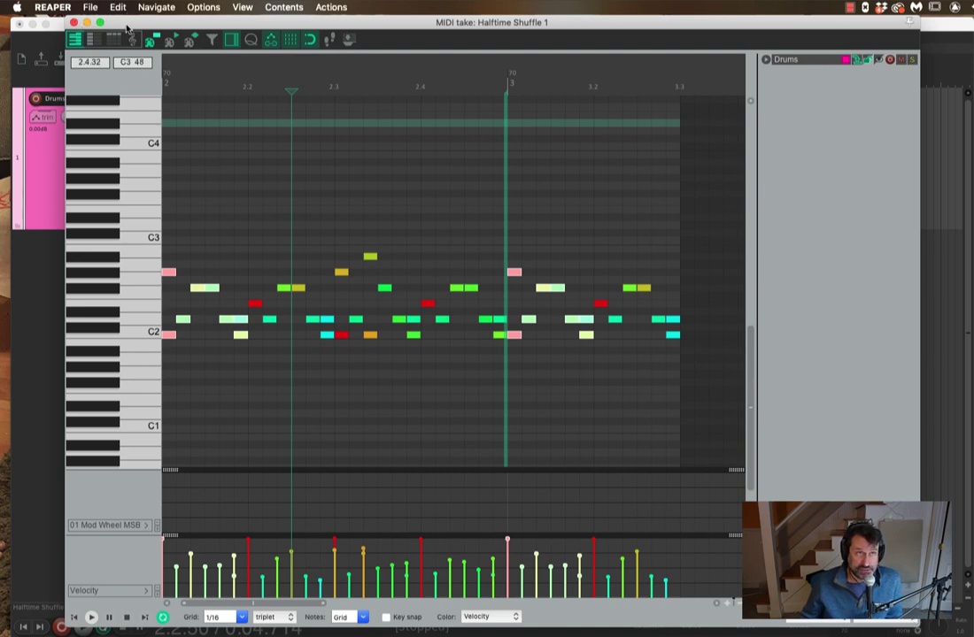
pyautogui.moveTo(127, 26); pyautogui.dragTo(204, 26)
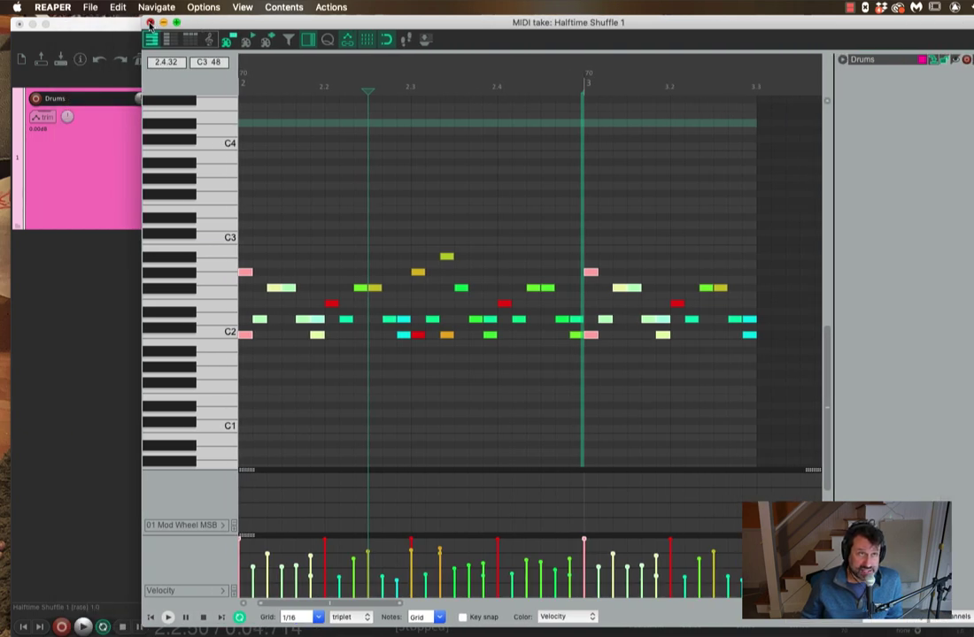
pyautogui.click(149, 23)
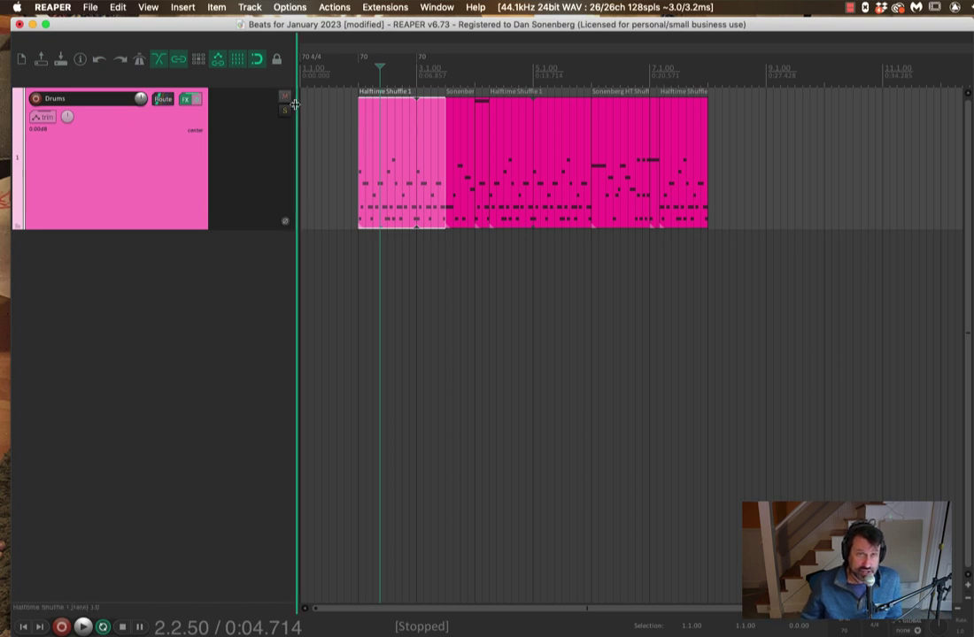
# Play the first beat from its start to audition it.
pyautogui.click(358, 81)
pyautogui.press('space')
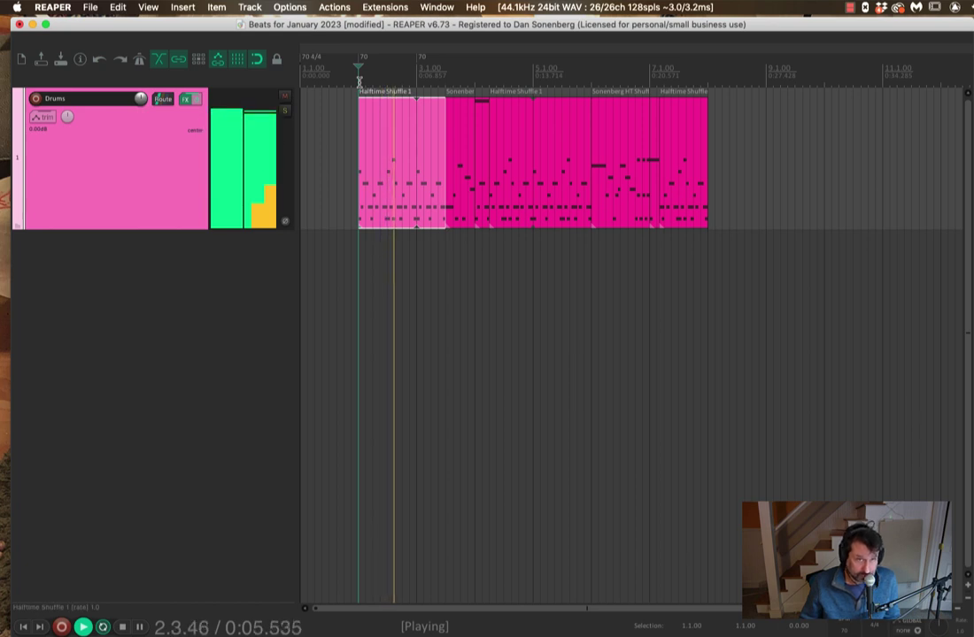
pyautogui.press('space')
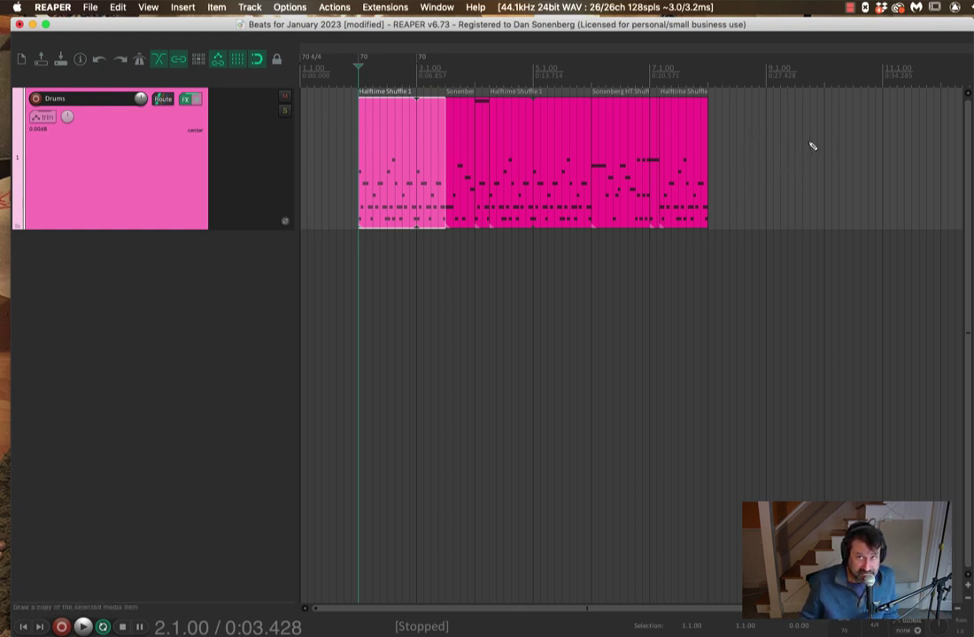
# Draw a one-bar copy of Halftime Shuffle 1 at bar 9, audition it, and select it.
pyautogui.moveTo(771, 174); pyautogui.dragTo(824, 173)
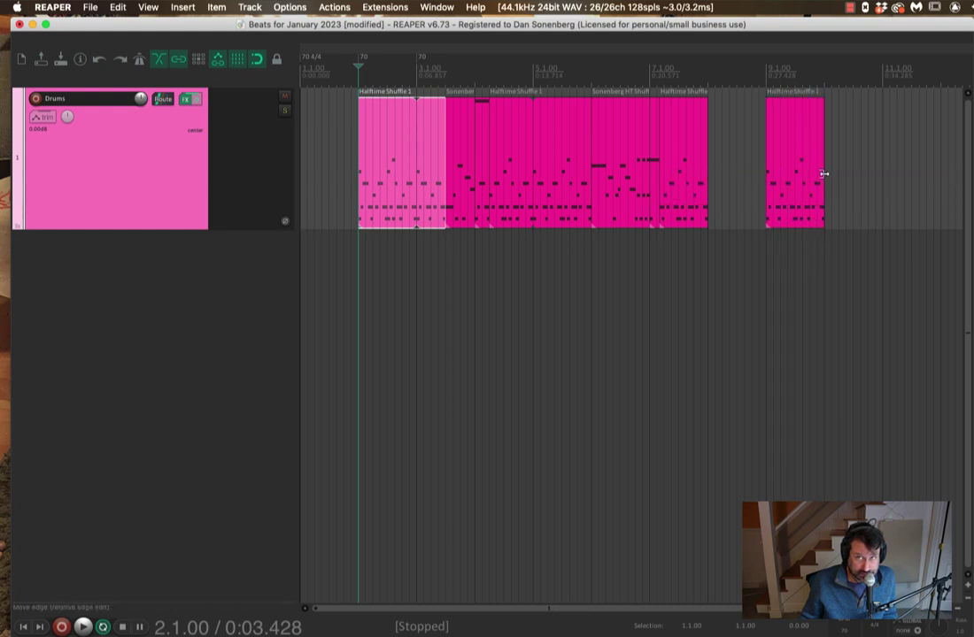
pyautogui.click(768, 77)
pyautogui.press('space')
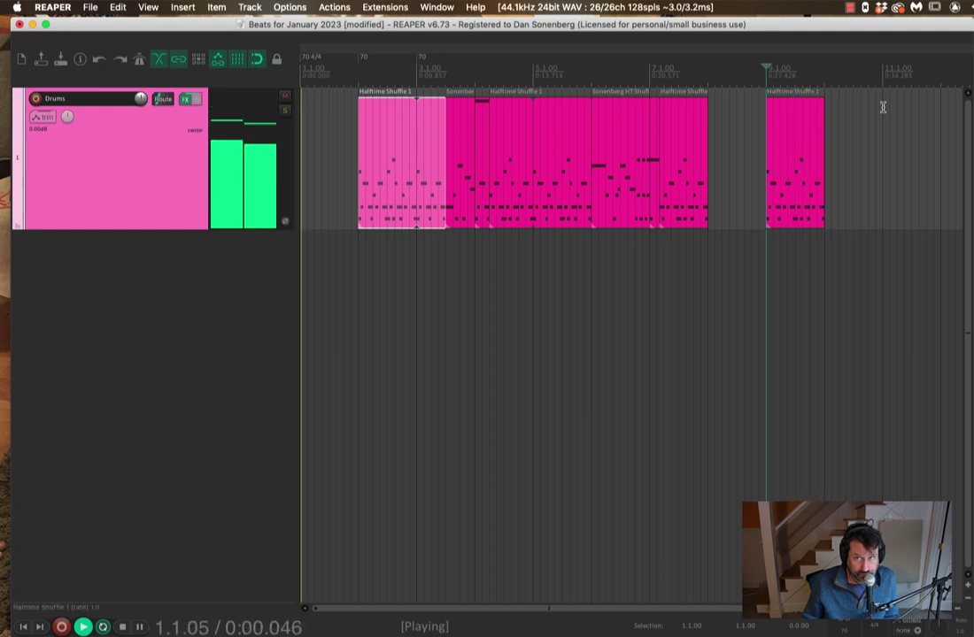
pyautogui.press('space')
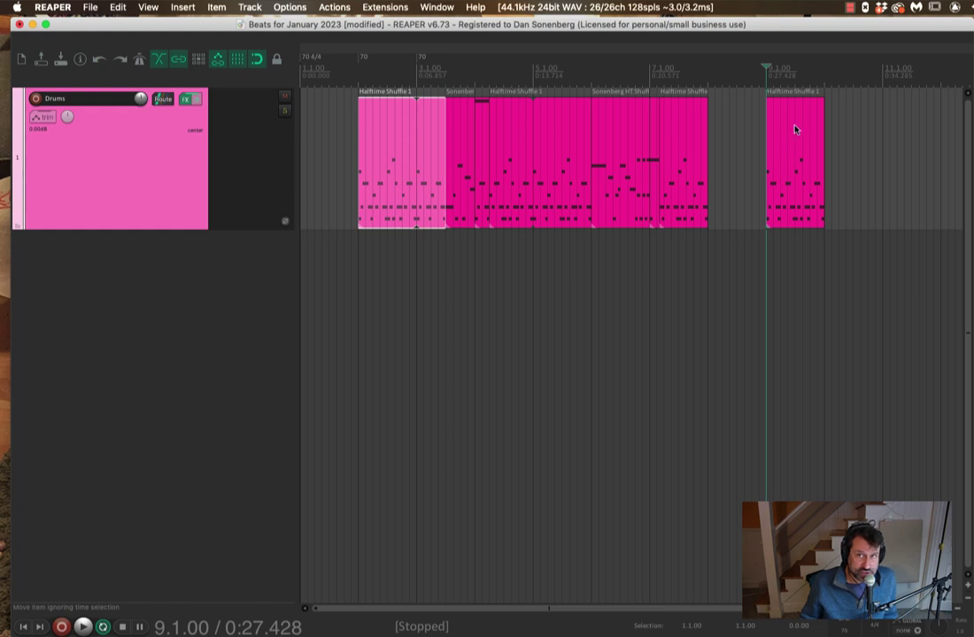
pyautogui.click(795, 130)
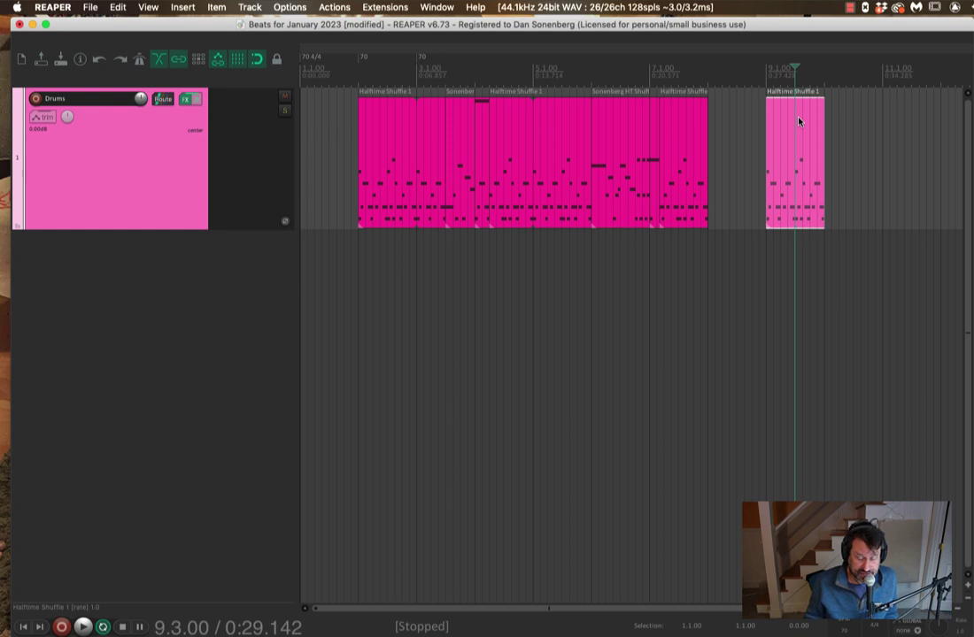
pyautogui.click(798, 121)
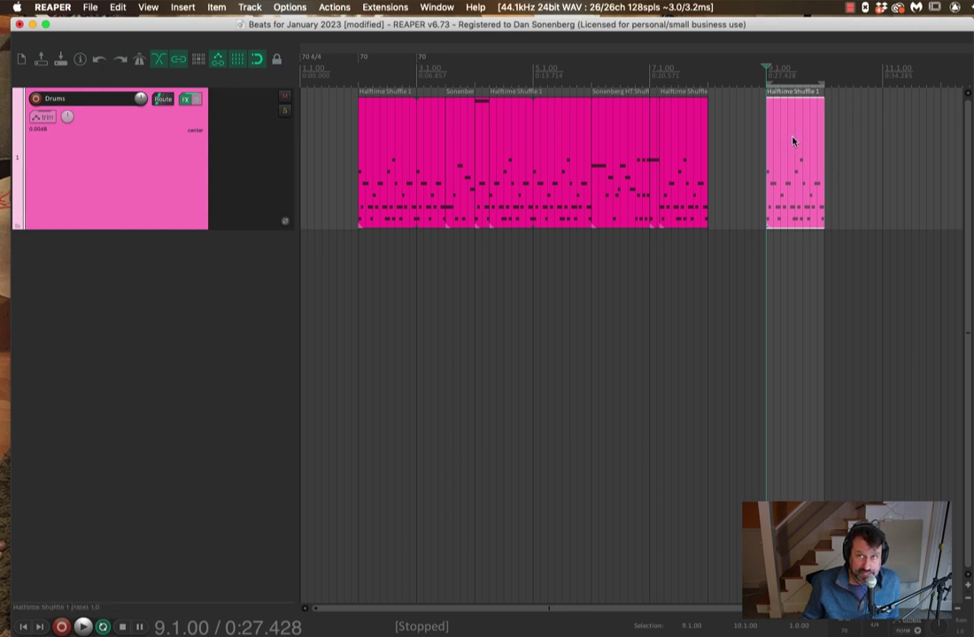
# Set Export Project MIDI to time selection only and selected items only, merged to one track.
pyautogui.click(90, 7)
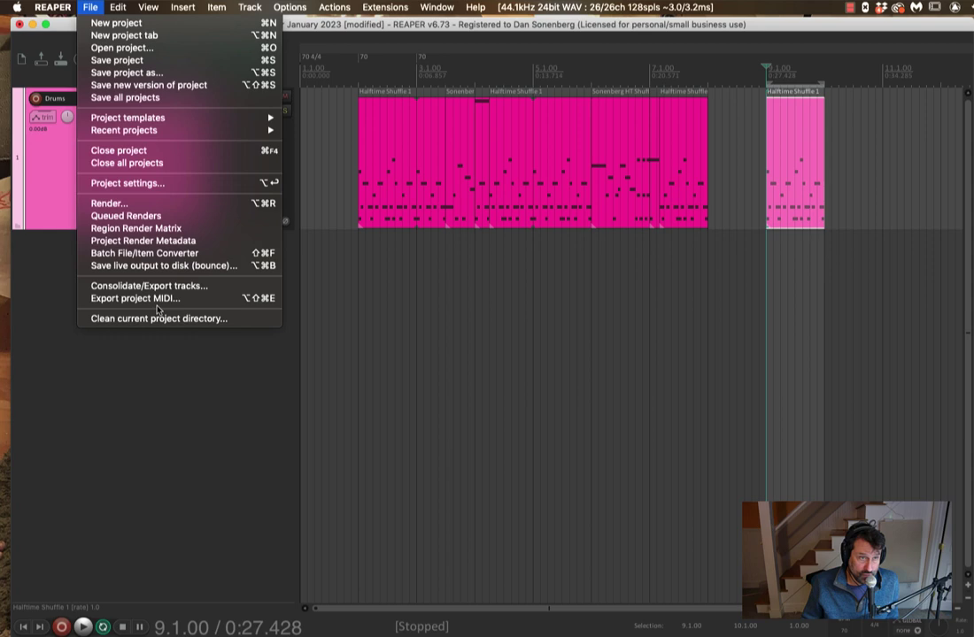
pyautogui.click(260, 301)
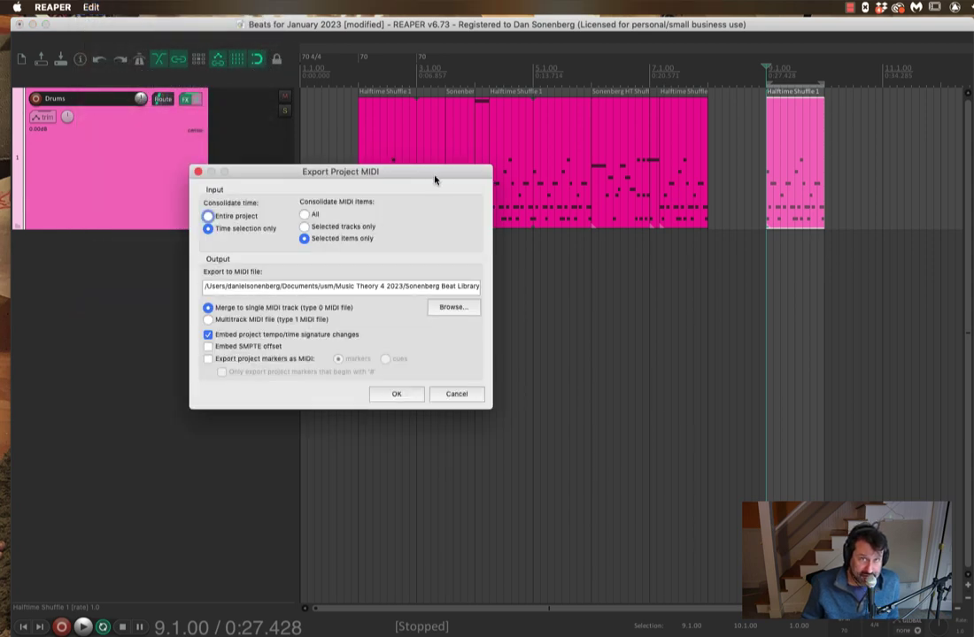
pyautogui.moveTo(434, 170); pyautogui.dragTo(639, 122)
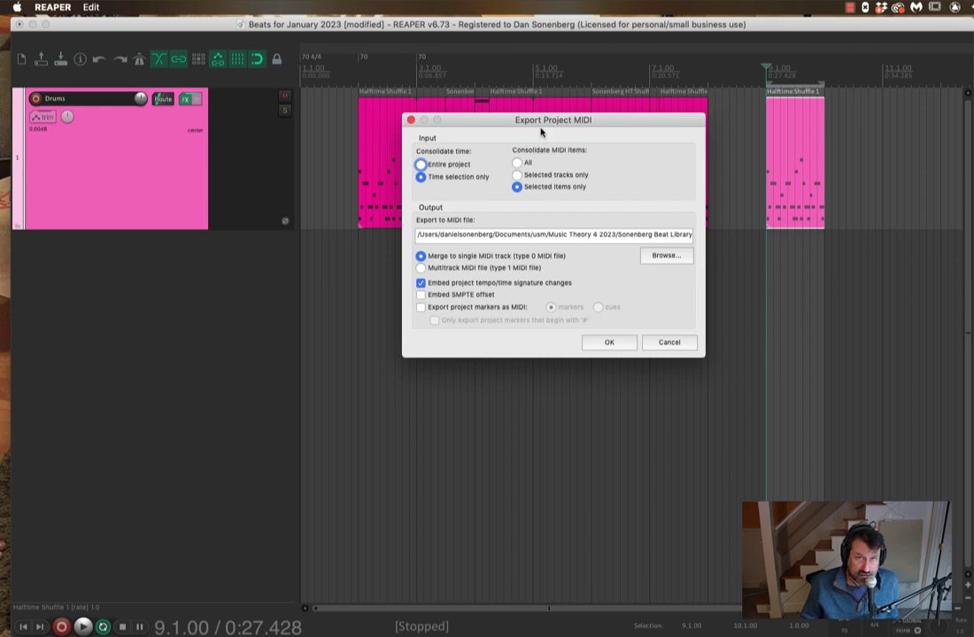
pyautogui.click(420, 165)
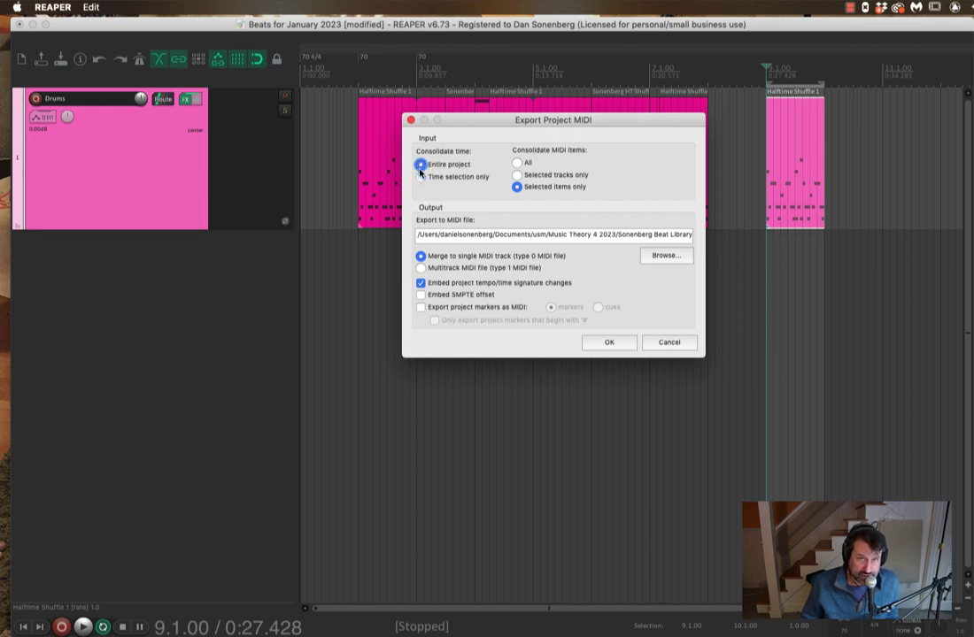
pyautogui.click(420, 178)
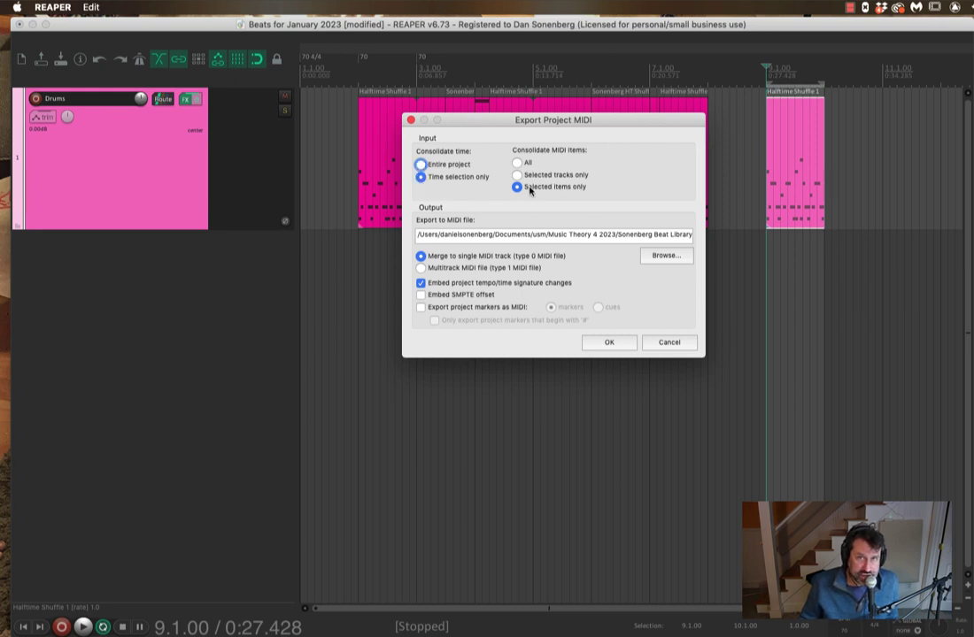
pyautogui.click(518, 188)
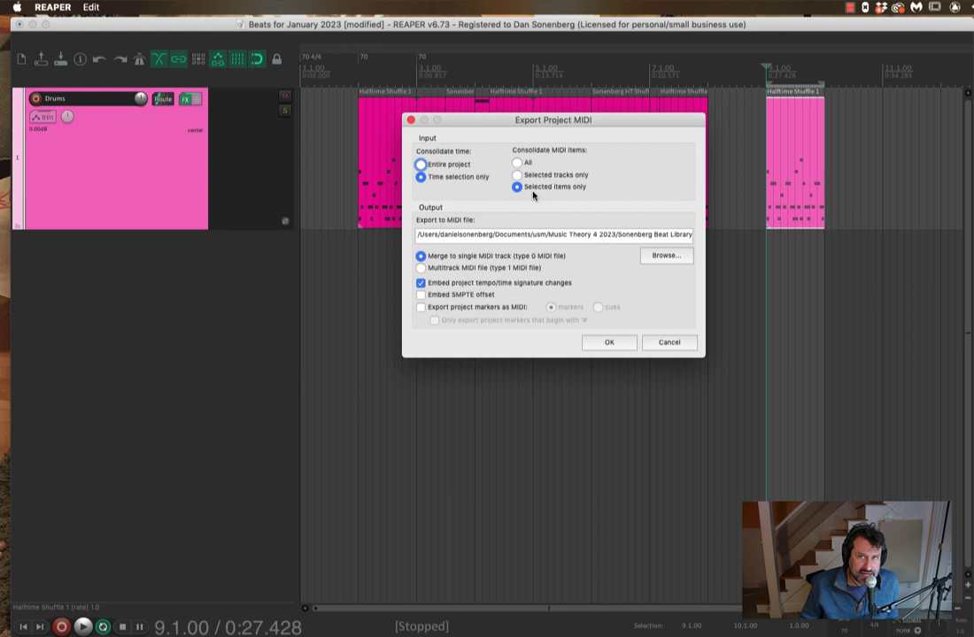
pyautogui.click(518, 175)
pyautogui.click(518, 187)
# Export the bar-9 beat as 'Halftime shuffle 1' MIDI into Sonenberg Beat Library > Vintage Drums.
pyautogui.click(663, 255)
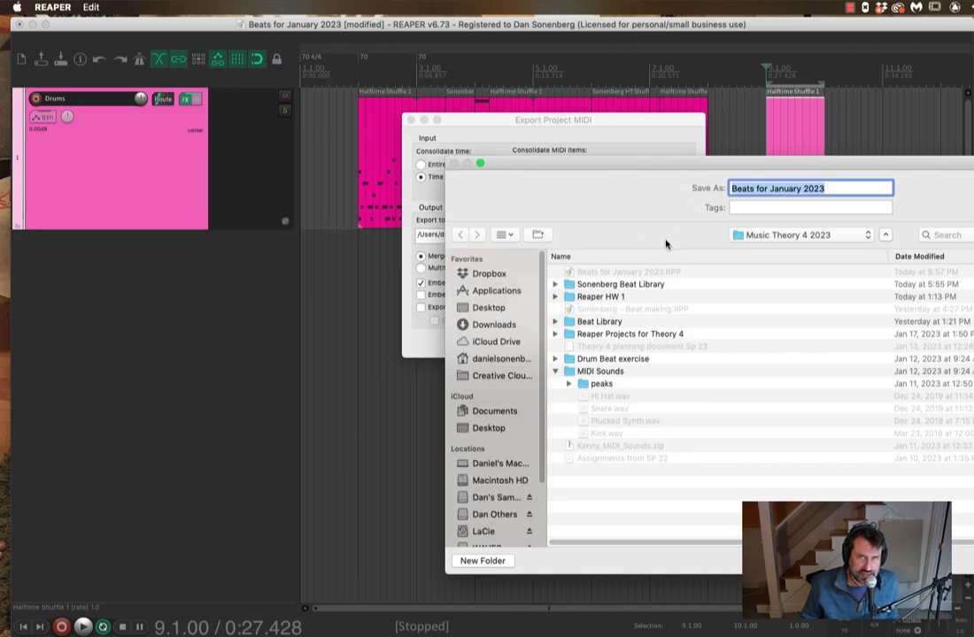
pyautogui.click(627, 288)
pyautogui.press('super+shift+o')
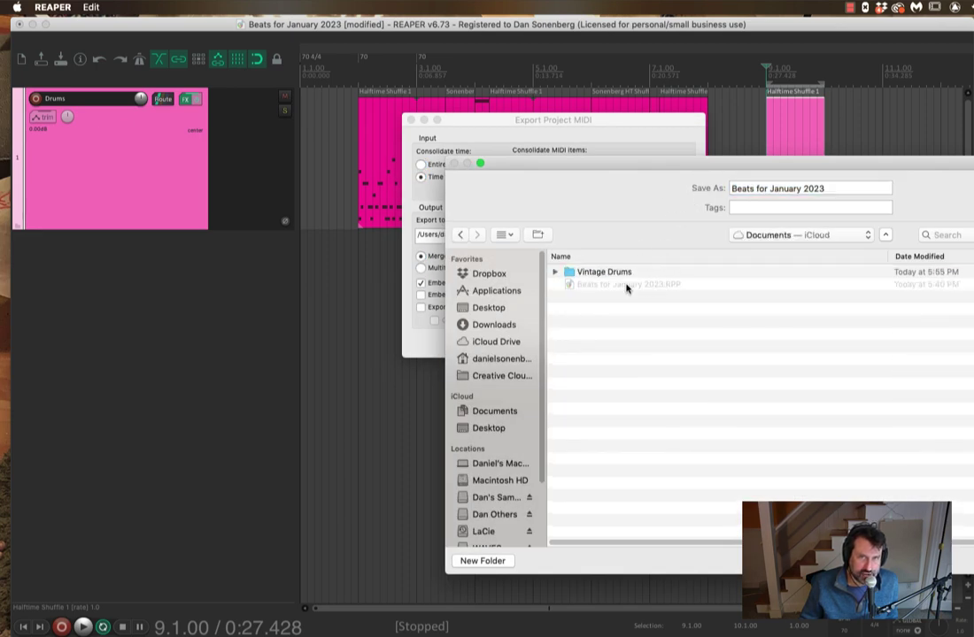
pyautogui.doubleClick(603, 273)
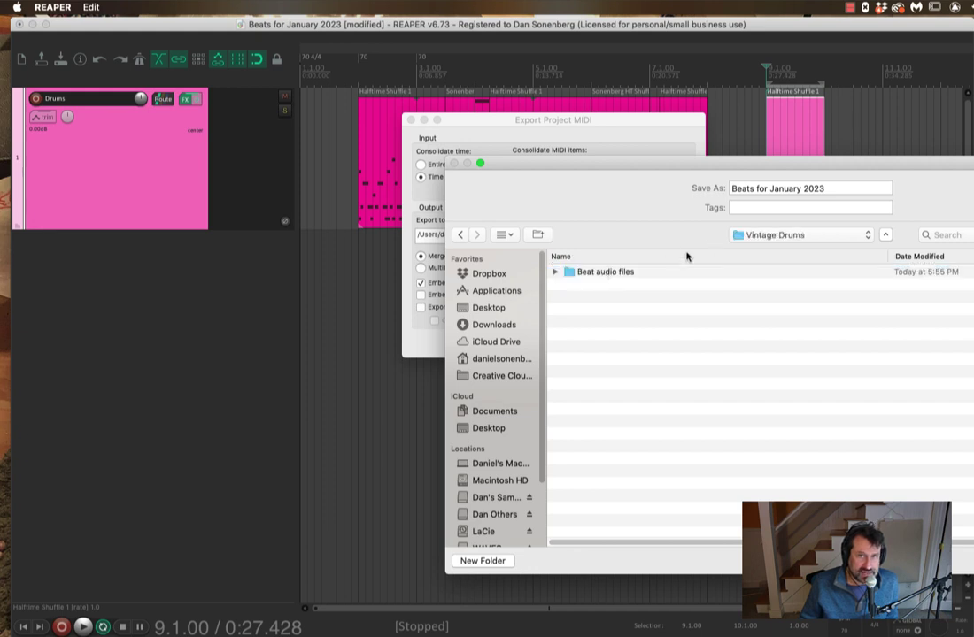
pyautogui.moveTo(576, 168); pyautogui.dragTo(330, 193)
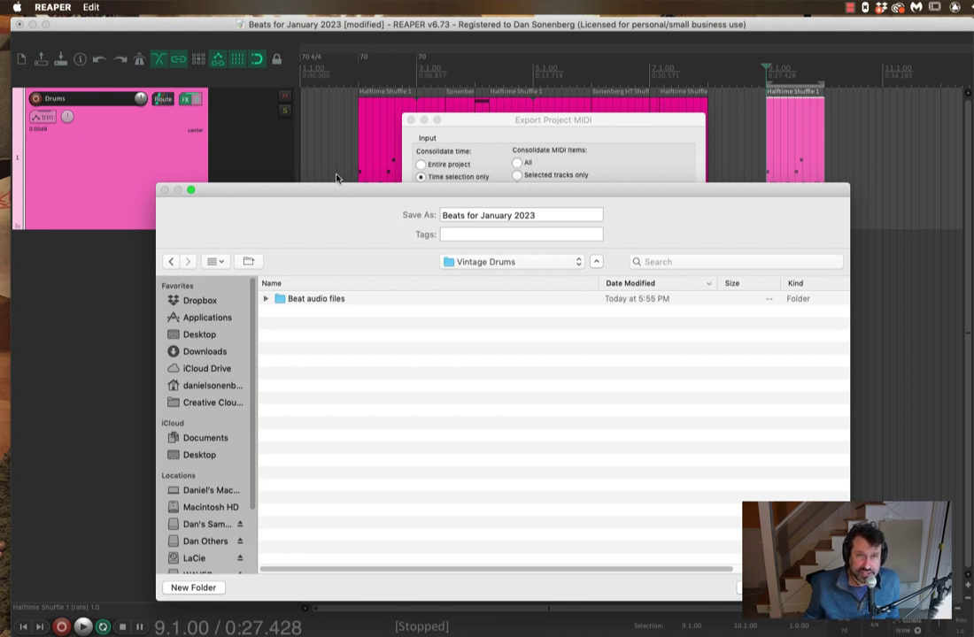
pyautogui.moveTo(552, 213); pyautogui.dragTo(444, 198)
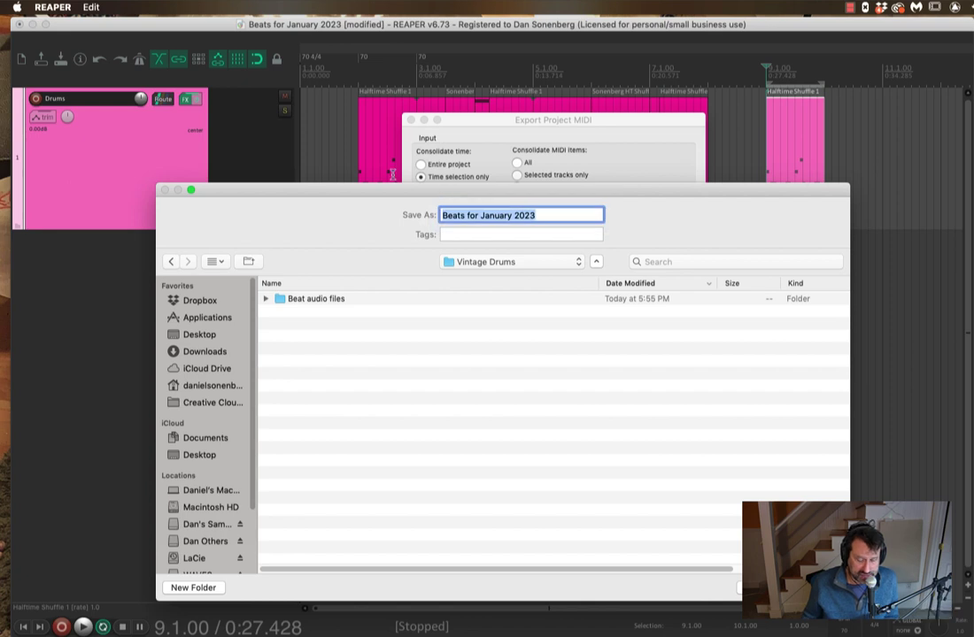
pyautogui.write('Half')
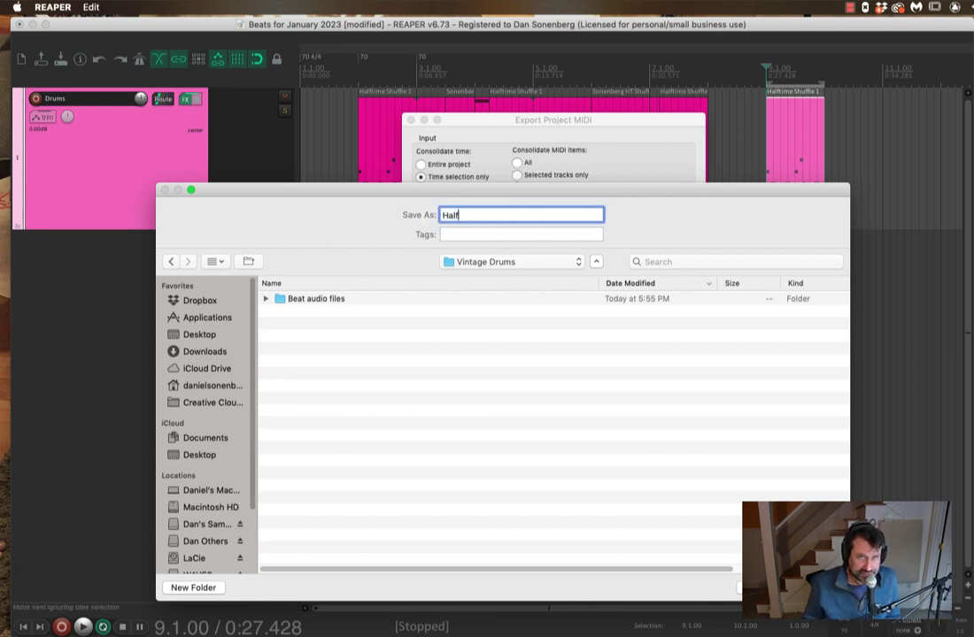
pyautogui.write('time shuffle 1')
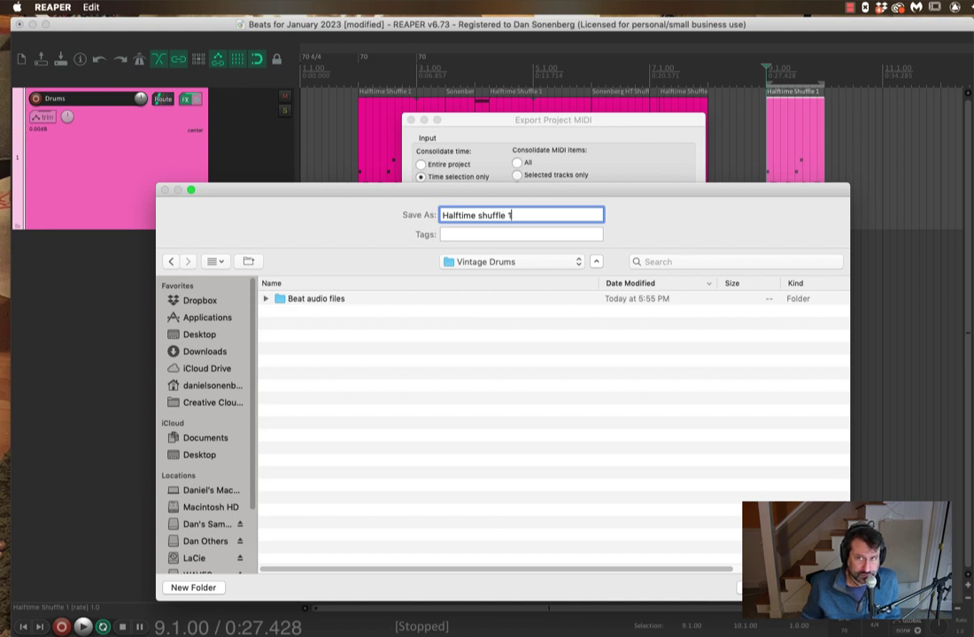
pyautogui.press('Return')
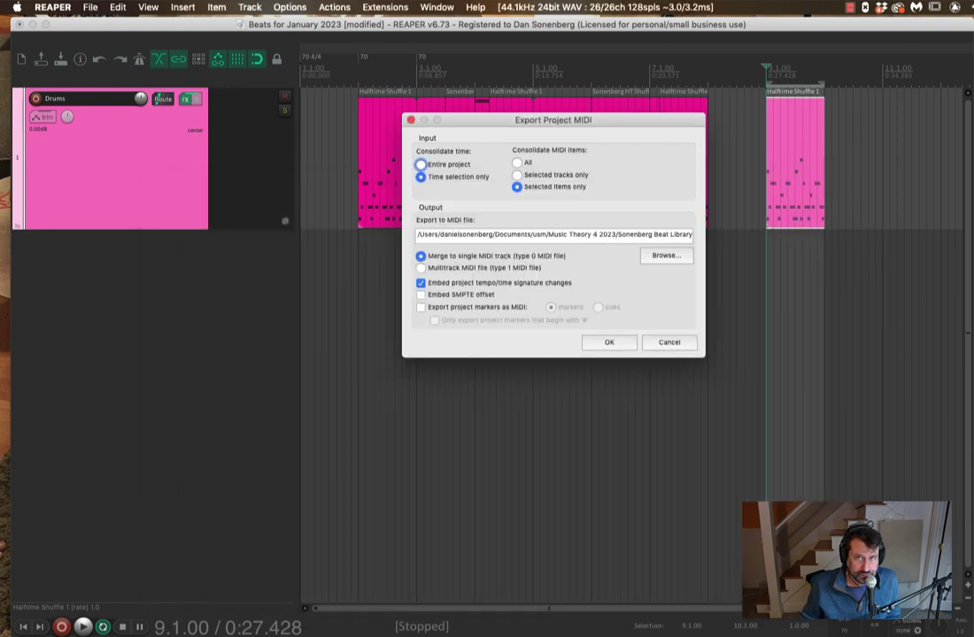
pyautogui.click(611, 343)
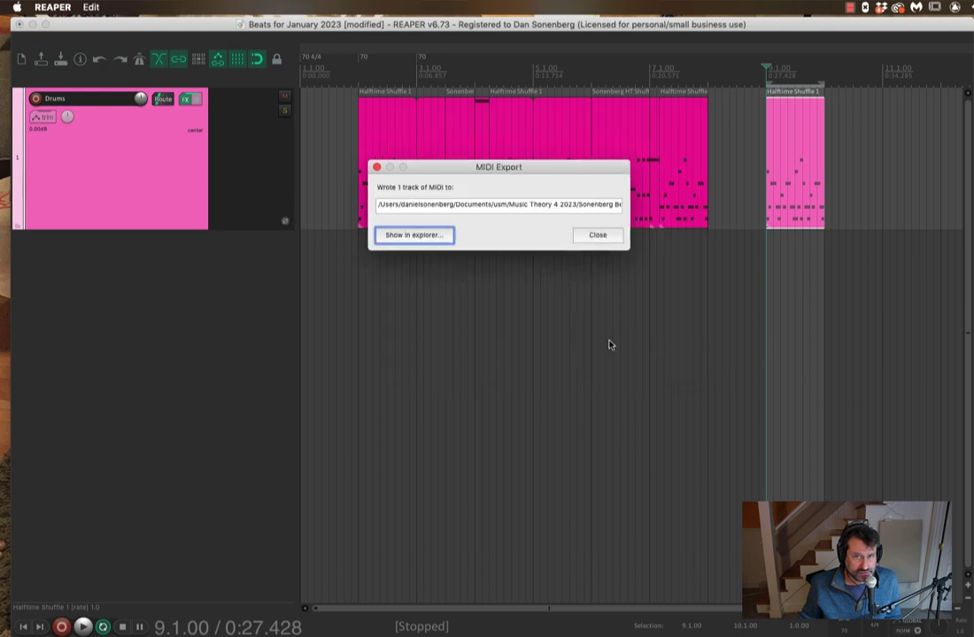
# Reveal Halftime shuffle 1.MID in Finder and drag it onto the Drums track at bar 11.
pyautogui.click(420, 238)
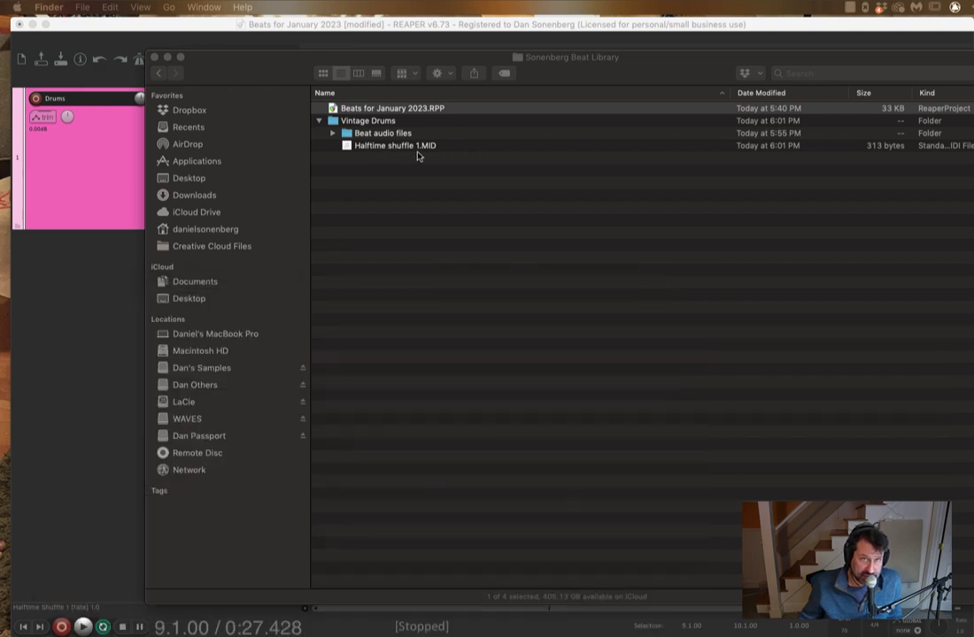
pyautogui.moveTo(217, 61); pyautogui.dragTo(113, 374)
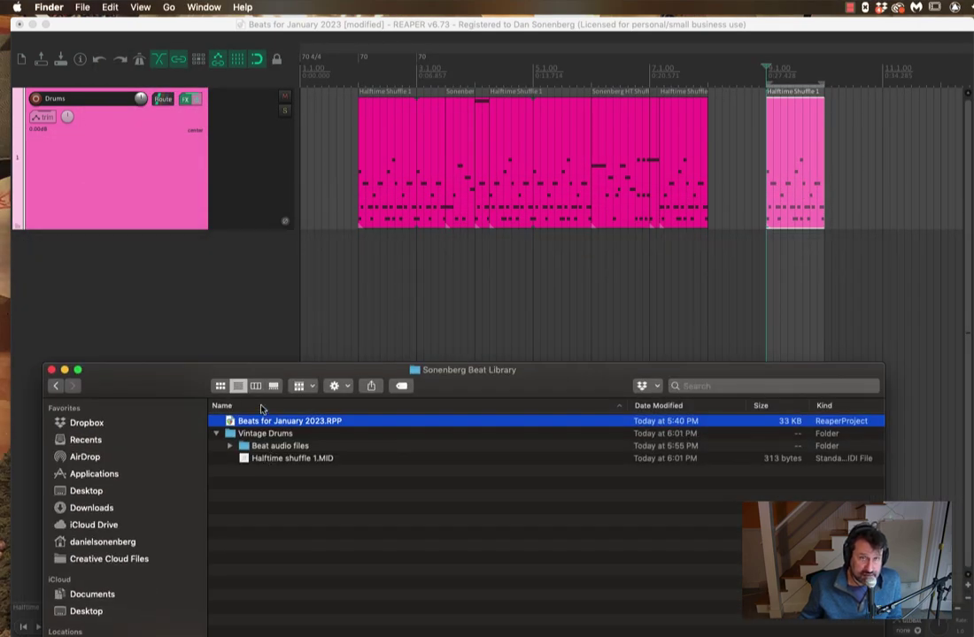
pyautogui.moveTo(262, 462); pyautogui.dragTo(885, 207)
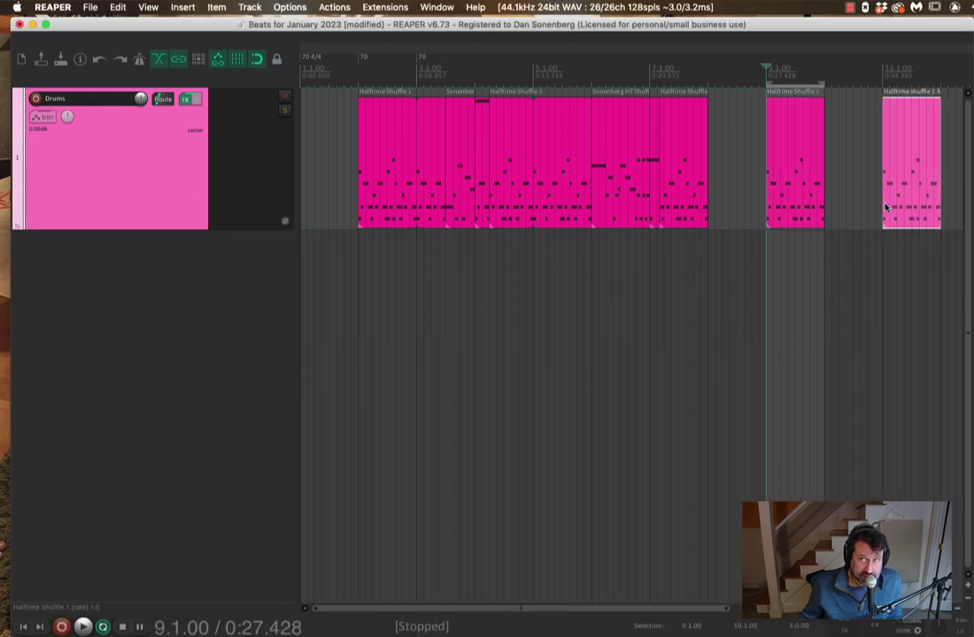
pyautogui.click(885, 76)
pyautogui.press('space')
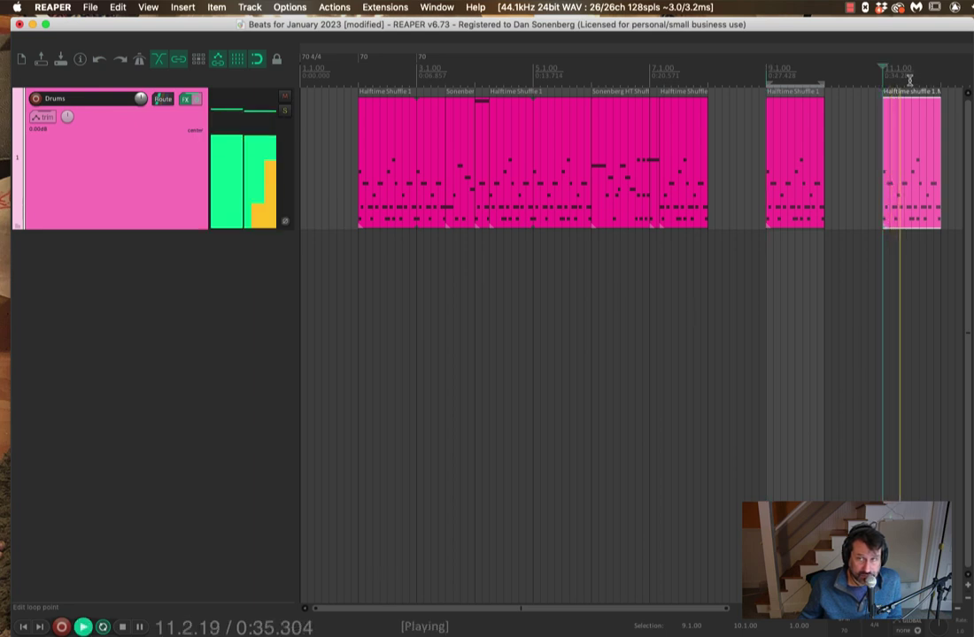
pyautogui.press('space')
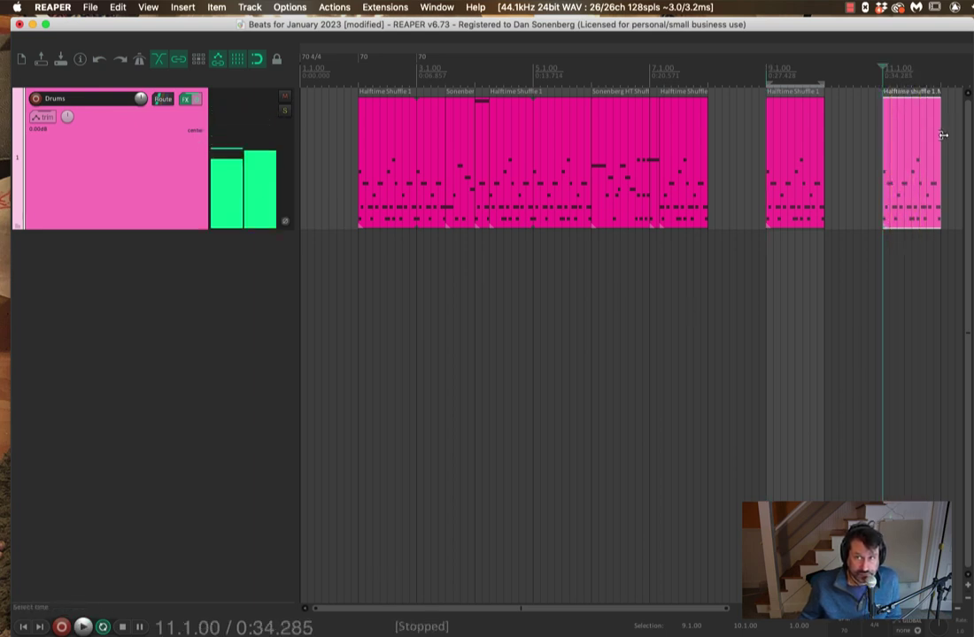
pyautogui.doubleClick(931, 126)
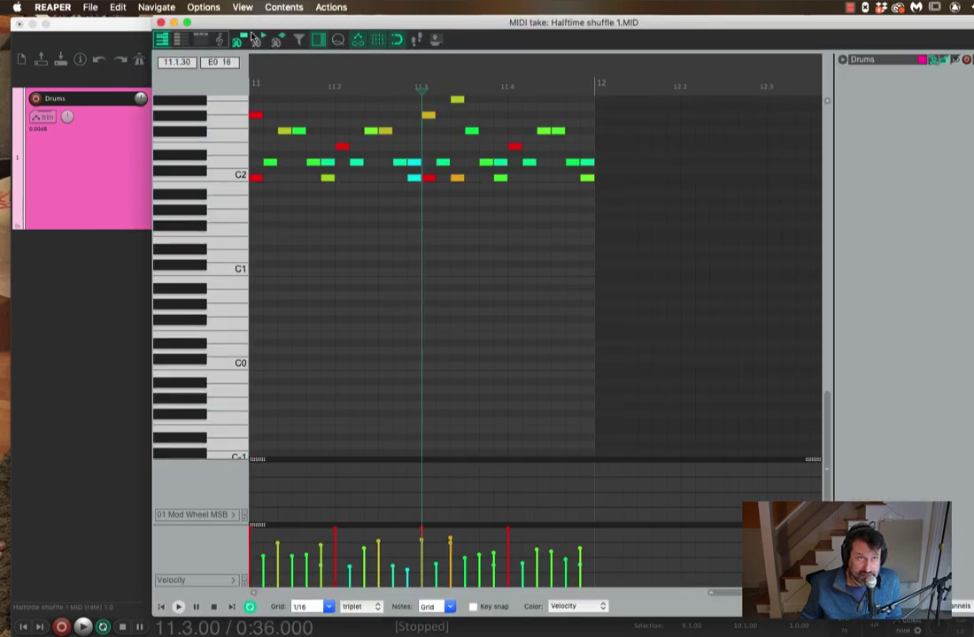
pyautogui.moveTo(212, 23); pyautogui.dragTo(346, 103)
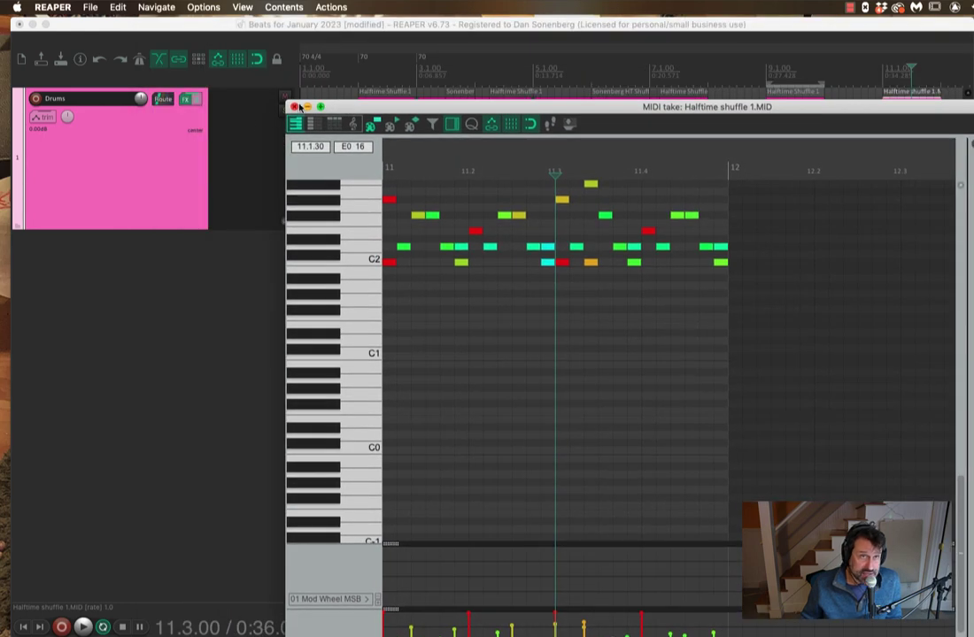
pyautogui.click(259, 99)
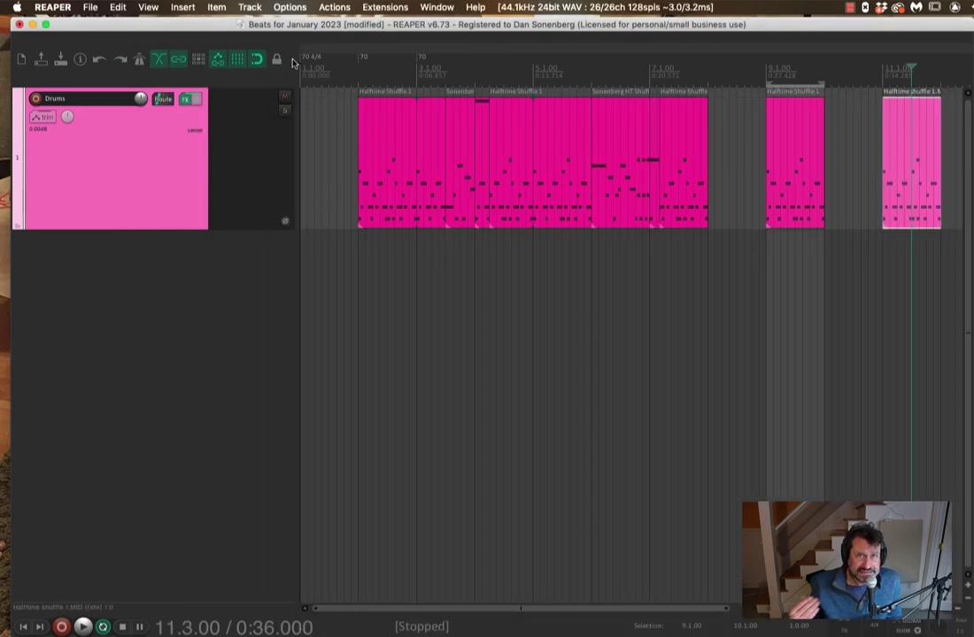